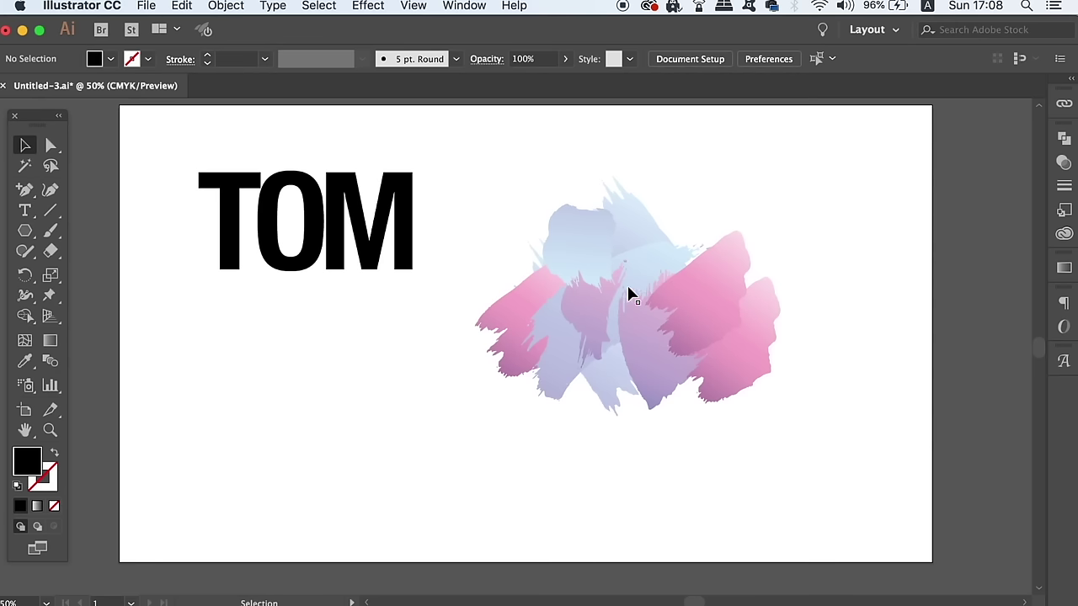
- Bring the TOM text in front of everything with Arrange > Bring to Front
left_click(327, 229)
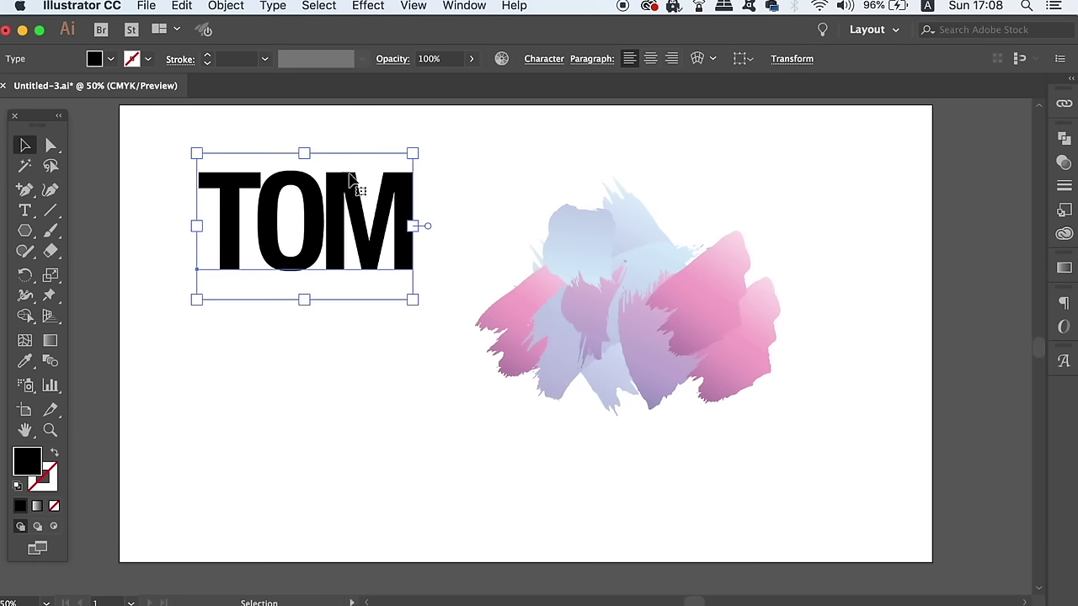
left_click(224, 6)
mouse_move(232, 44)
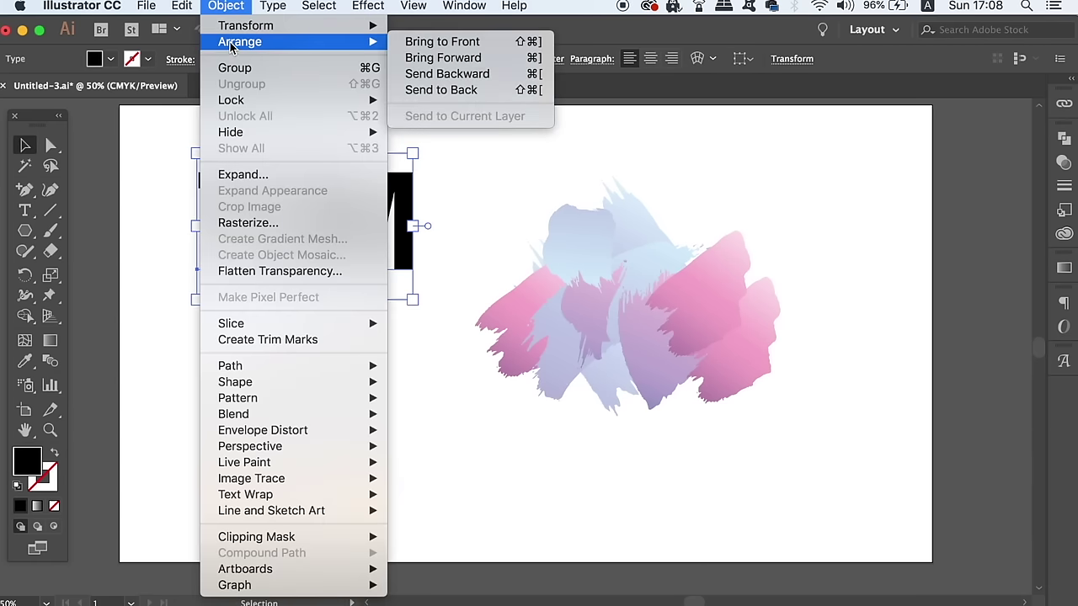
left_click(521, 47)
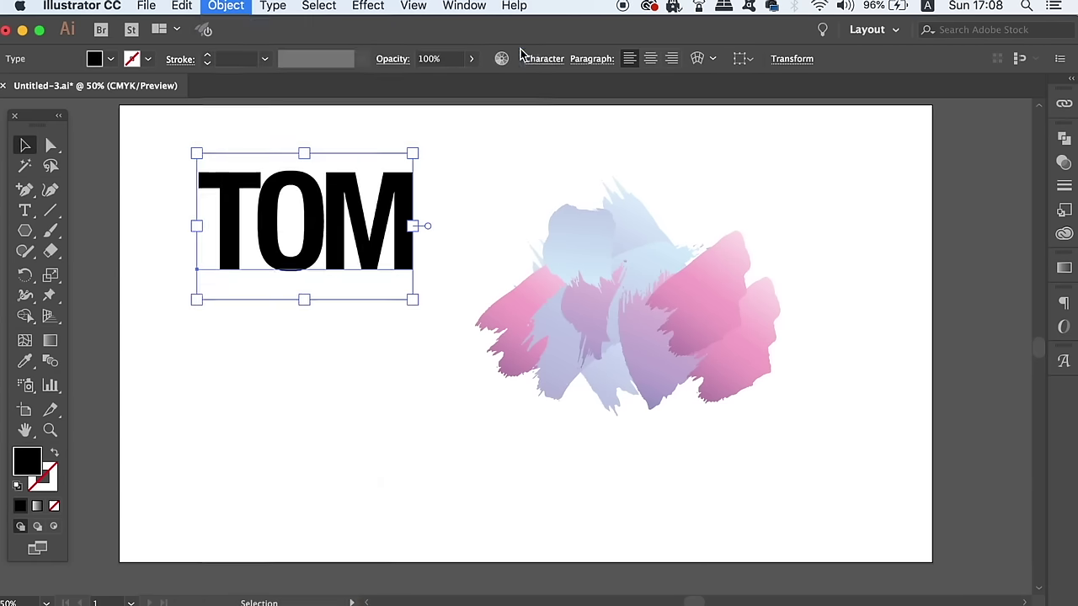
- Move TOM over the brush strokes and resize it to span across them
mouse_move(353, 221)
left_mouse_down()
mouse_move(649, 333)
mouse_move(700, 320)
mouse_move(683, 315)
left_mouse_up()
mouse_move(738, 254)
left_mouse_down()
mouse_move(770, 212)
mouse_move(762, 217)
left_mouse_up()
key("Right")
key("Right")
key("Right")
key("Right")
key("Right")
key("Right")
key("Right")
key("Right")
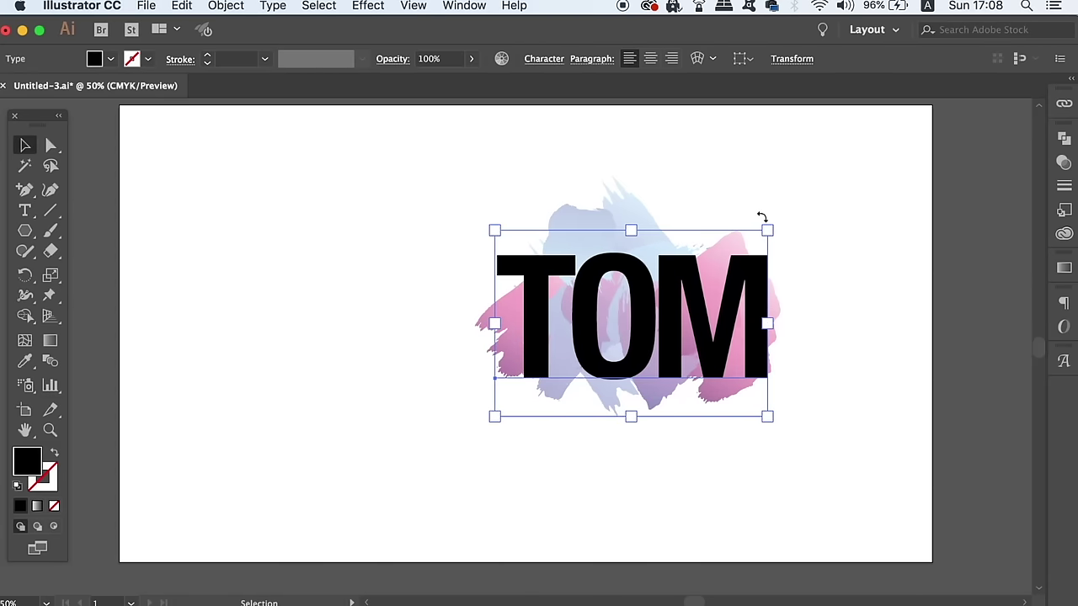
left_click_drag(502, 230, 507, 234)
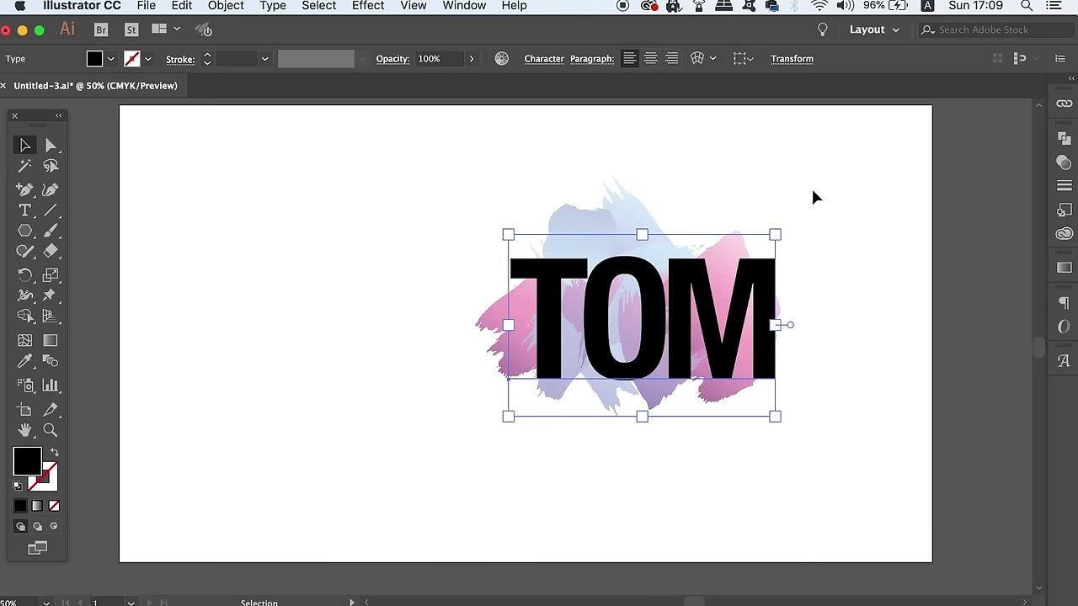
left_click(867, 235)
- Use Pathfinder's Make Compound Shape on TOM, then select it with the brush strokes
left_click(746, 336)
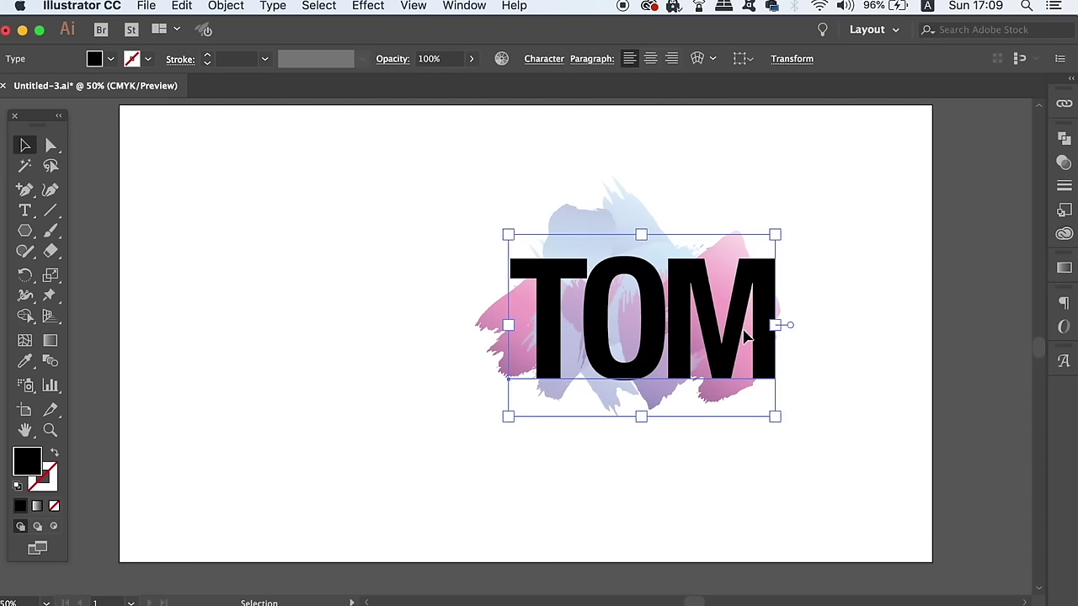
left_click(1065, 139)
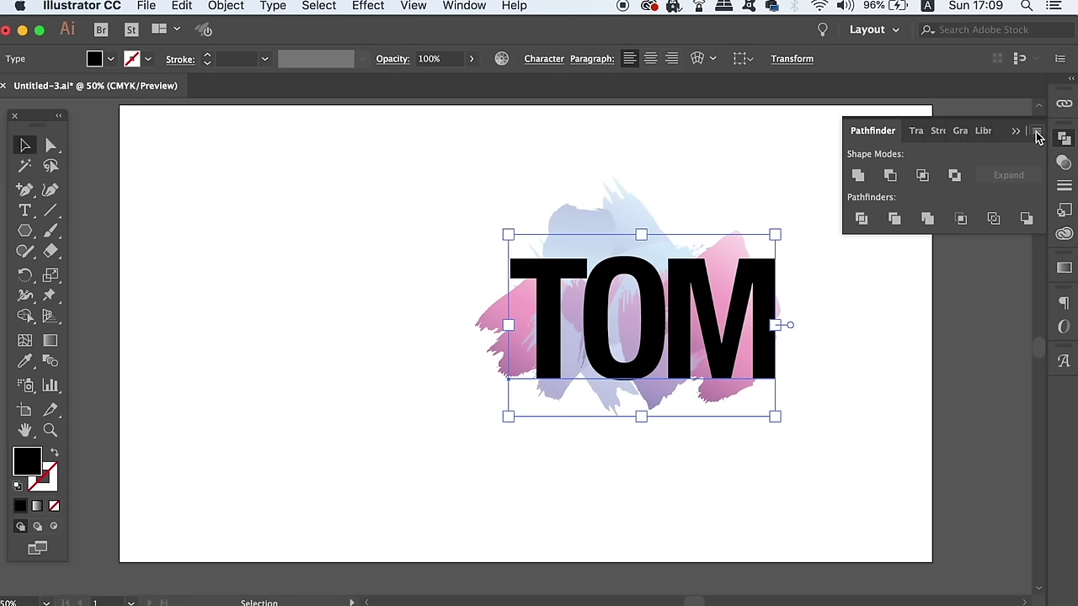
left_click(1039, 137)
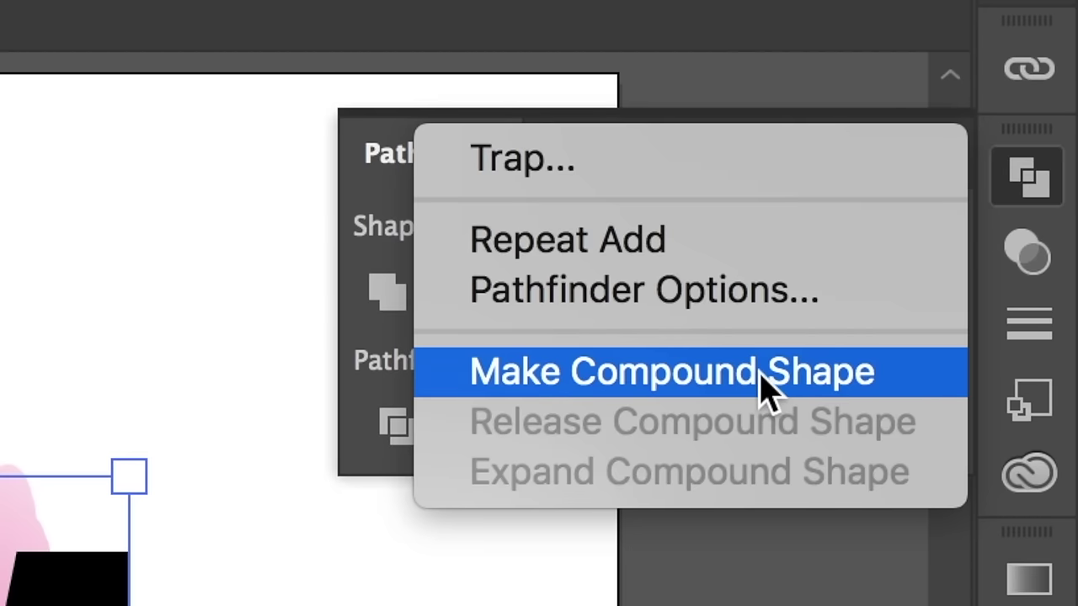
left_click(763, 378)
left_click(890, 352)
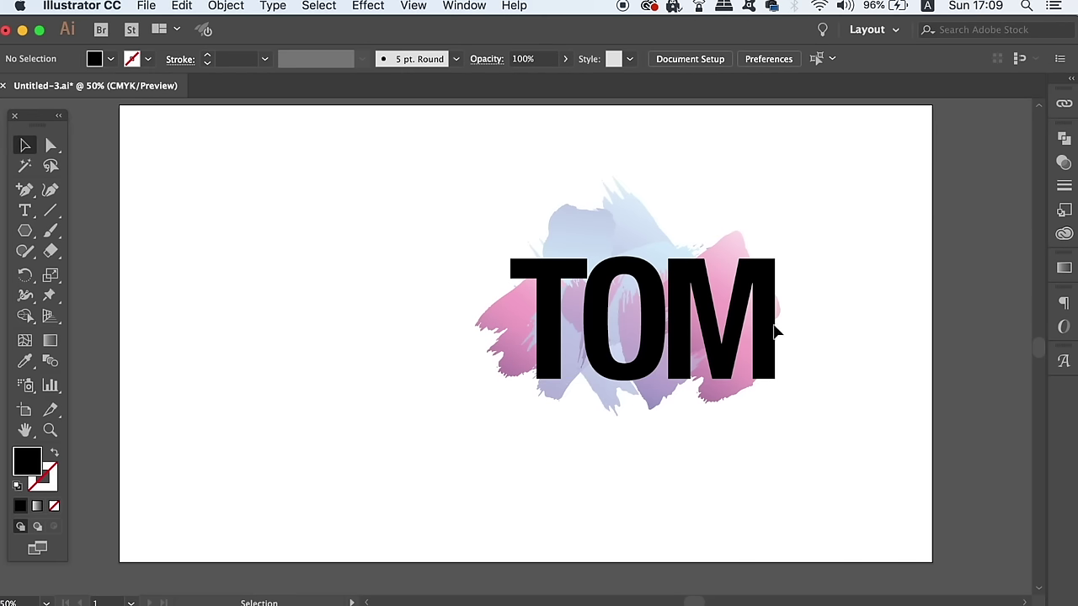
left_click(737, 329)
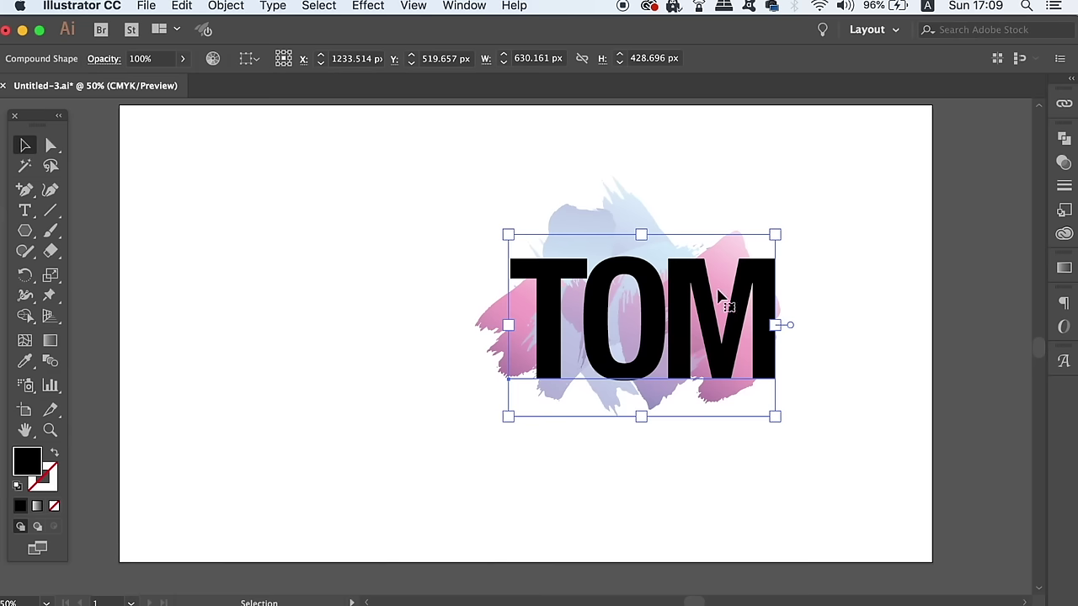
mouse_move(455, 181)
left_mouse_down()
mouse_move(741, 418)
mouse_move(760, 421)
left_mouse_up()
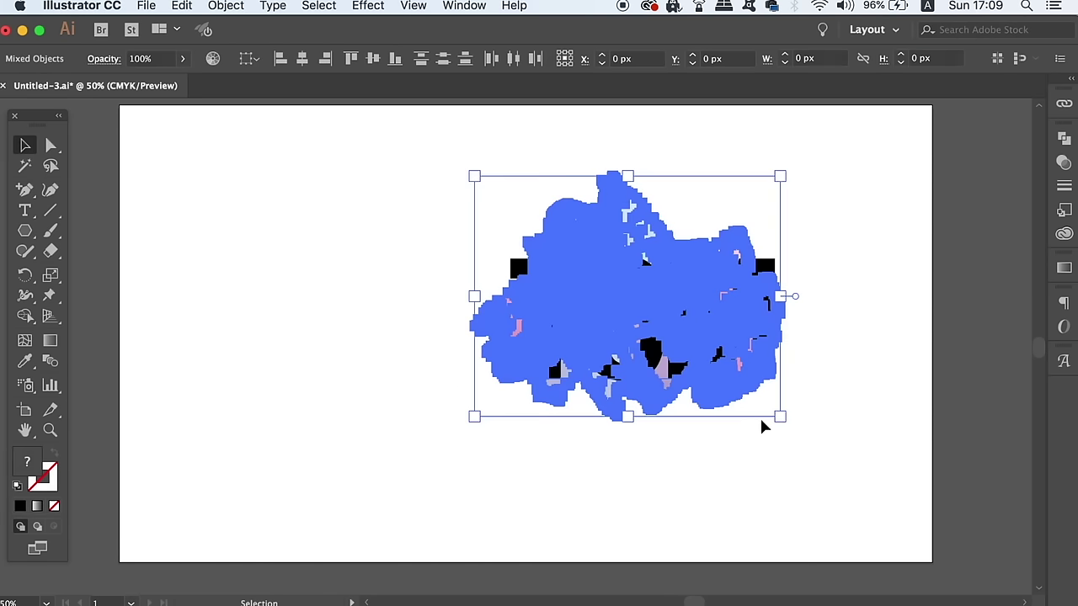
- Clip the brush strokes inside the TOM letters and move the group to the artboard's left
right_click(686, 332)
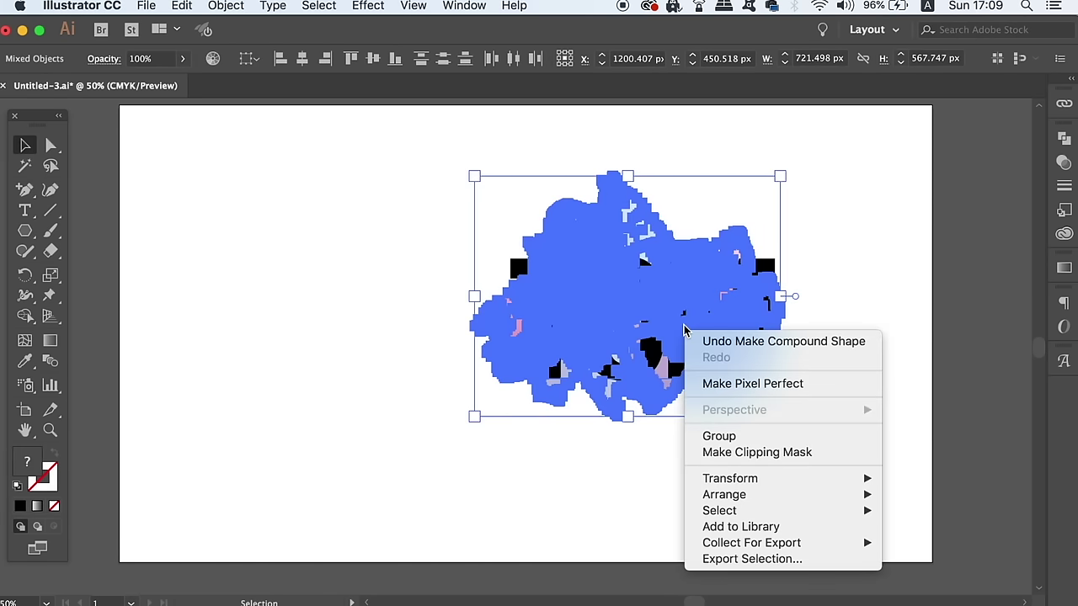
left_click(766, 454)
left_click(791, 443)
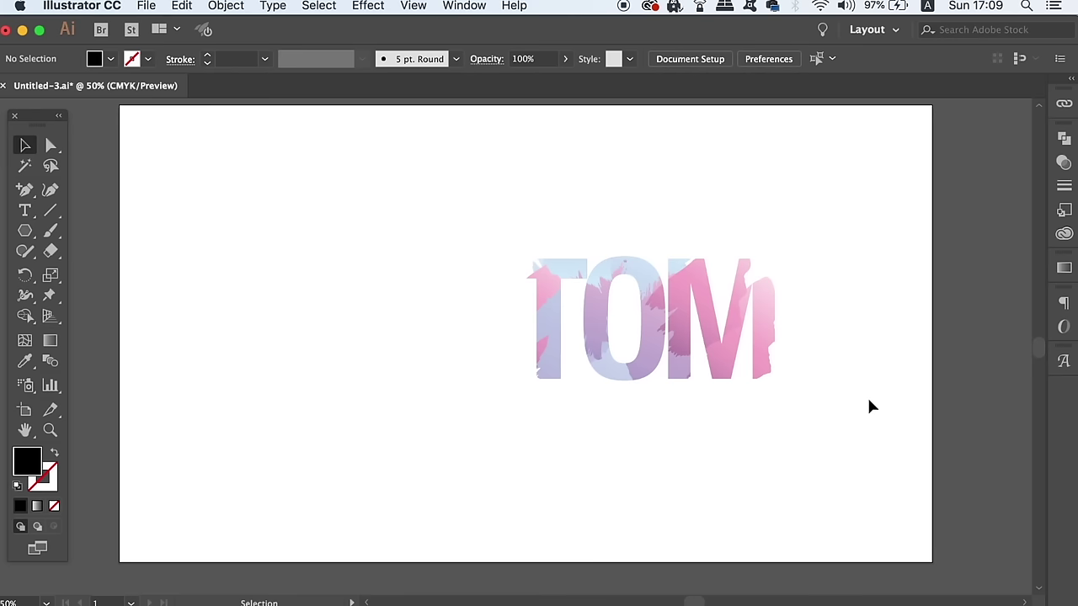
left_click_drag(587, 339, 357, 320)
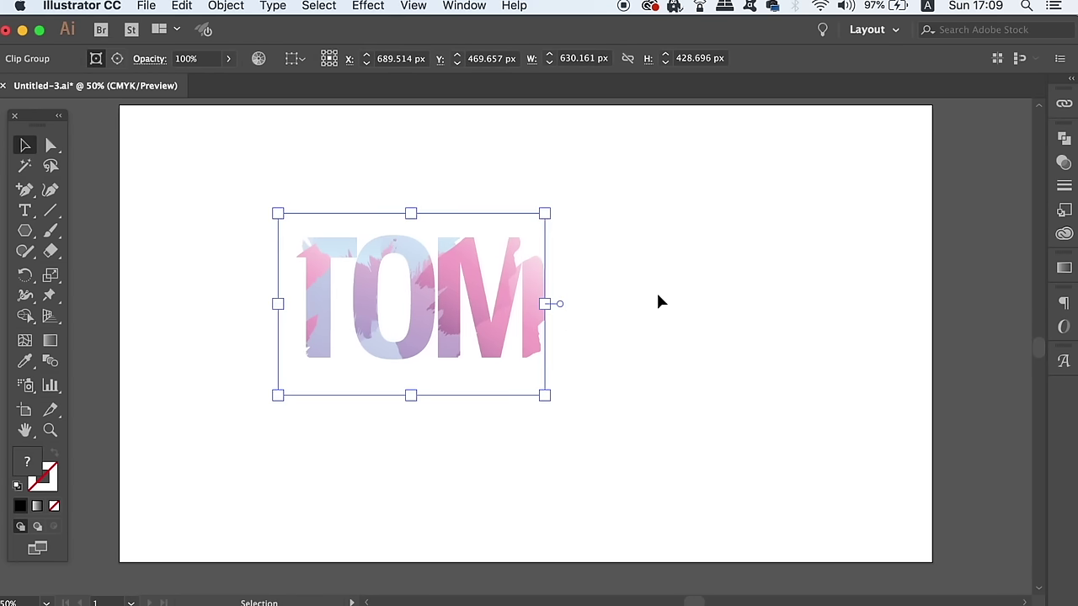
- Edit the lettering so TOM reads TIM
key("t")
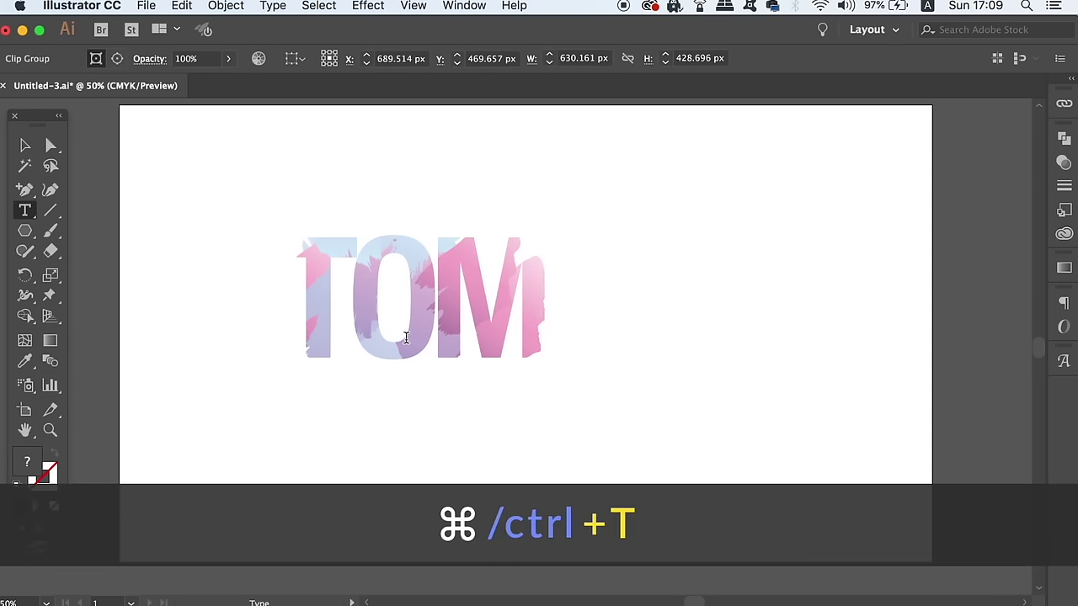
left_click(444, 327)
key("Right")
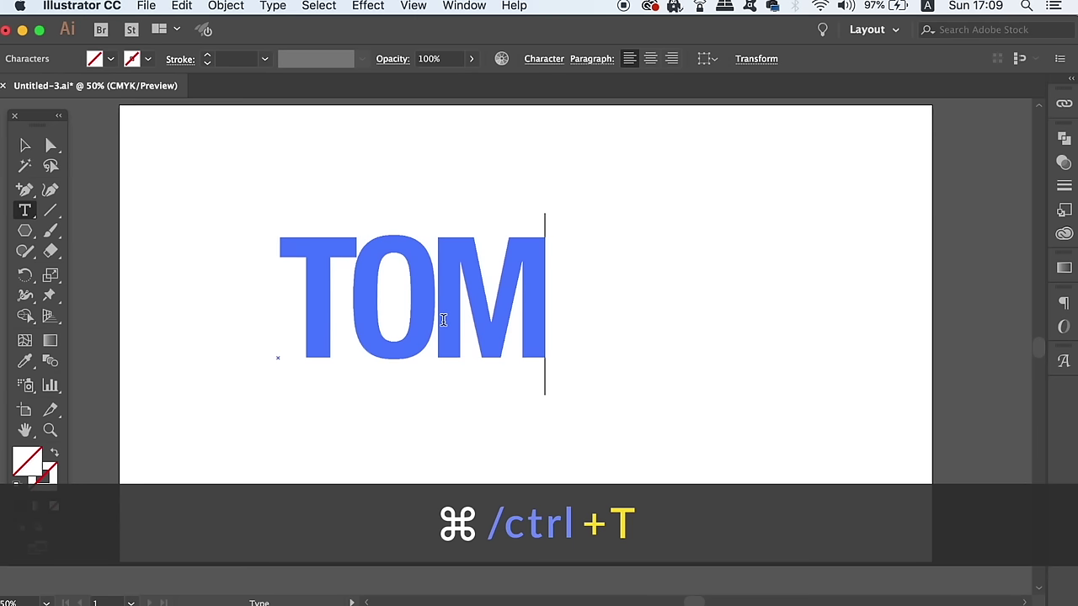
key("BackSpace")
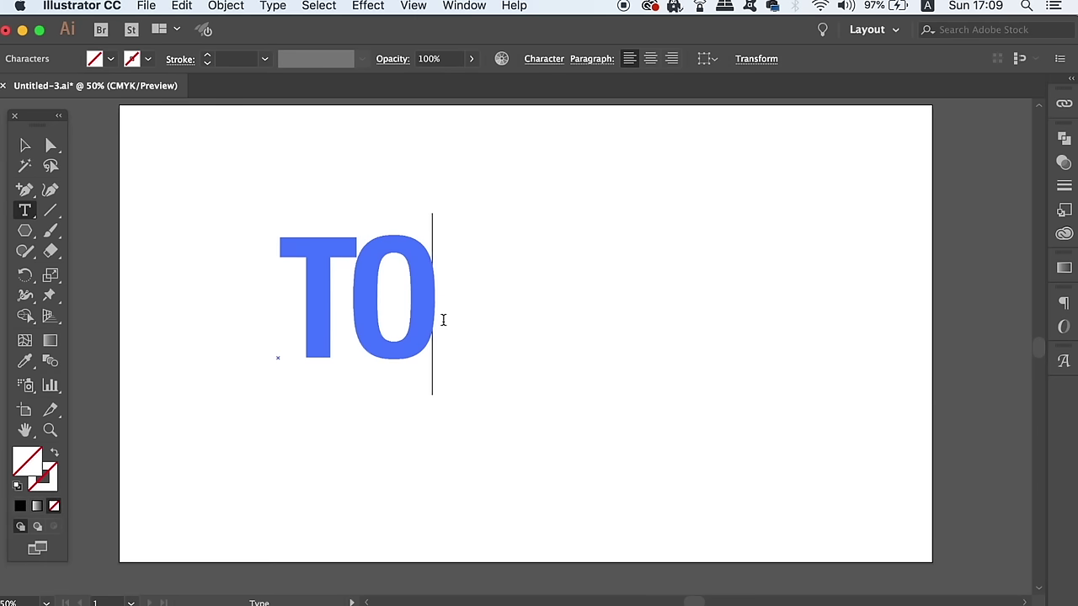
key("BackSpace")
type("IM")
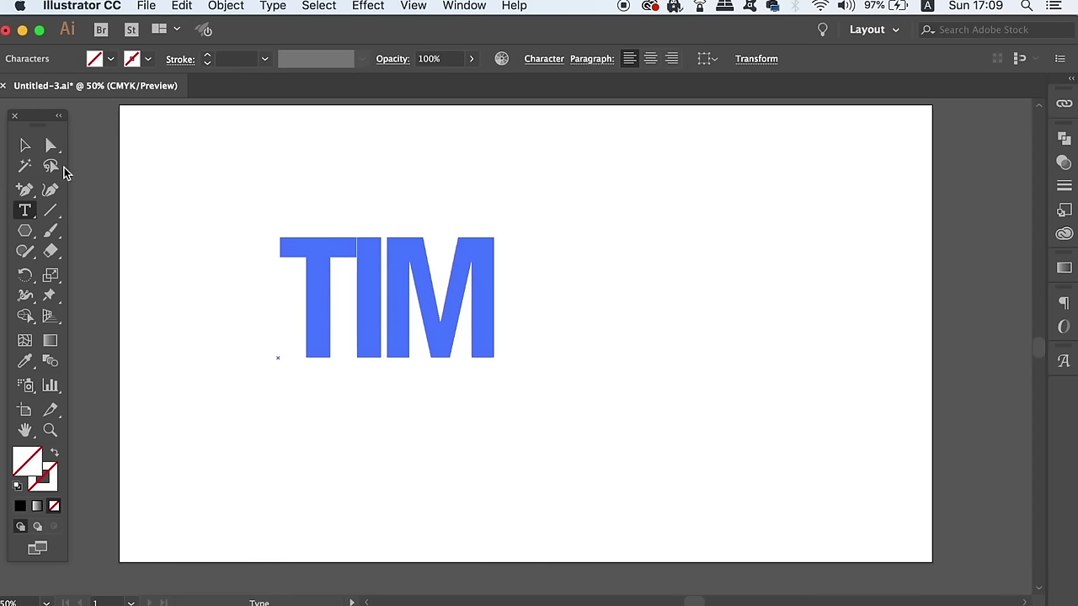
left_click(25, 145)
left_click(603, 169)
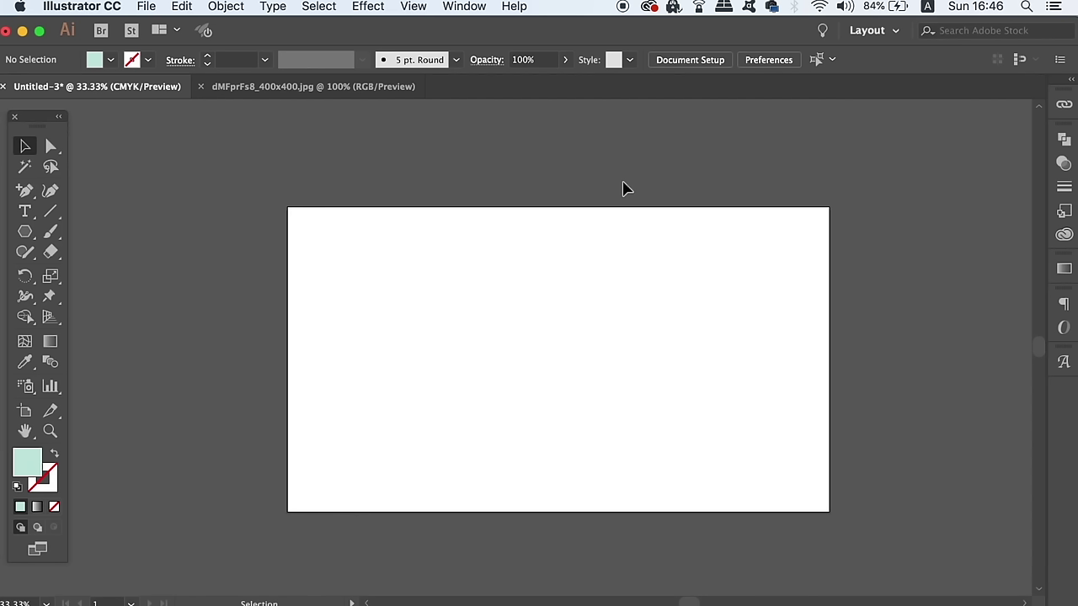
- Drag the portrait from dMFprFs8_400x400.jpg onto the Untitled-3 artboard and zoom in
left_click(337, 89)
left_click_drag(578, 350, 756, 354)
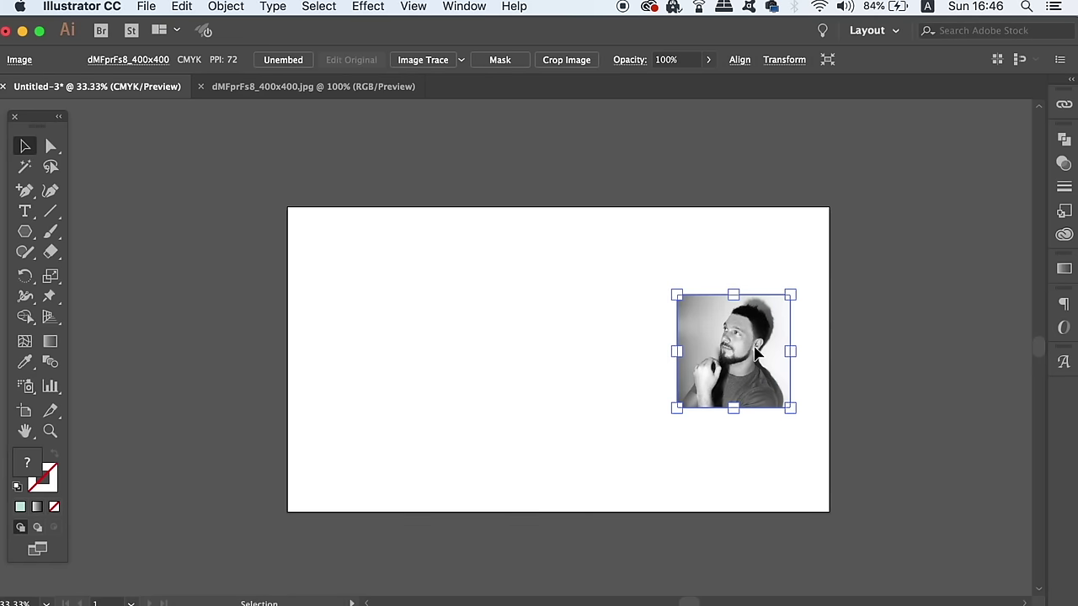
left_click(558, 365)
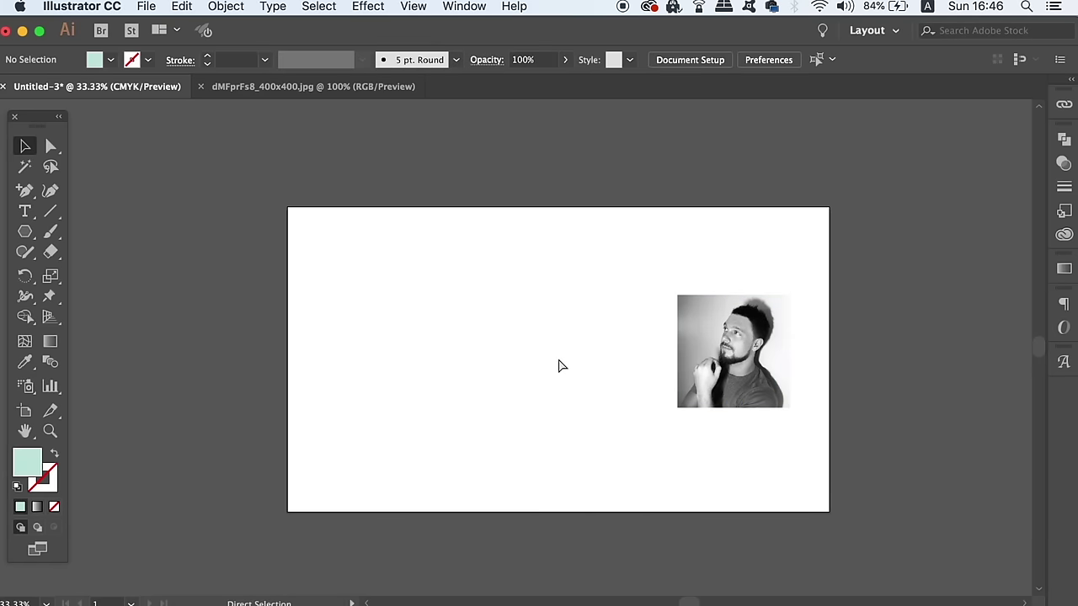
key("super+equal")
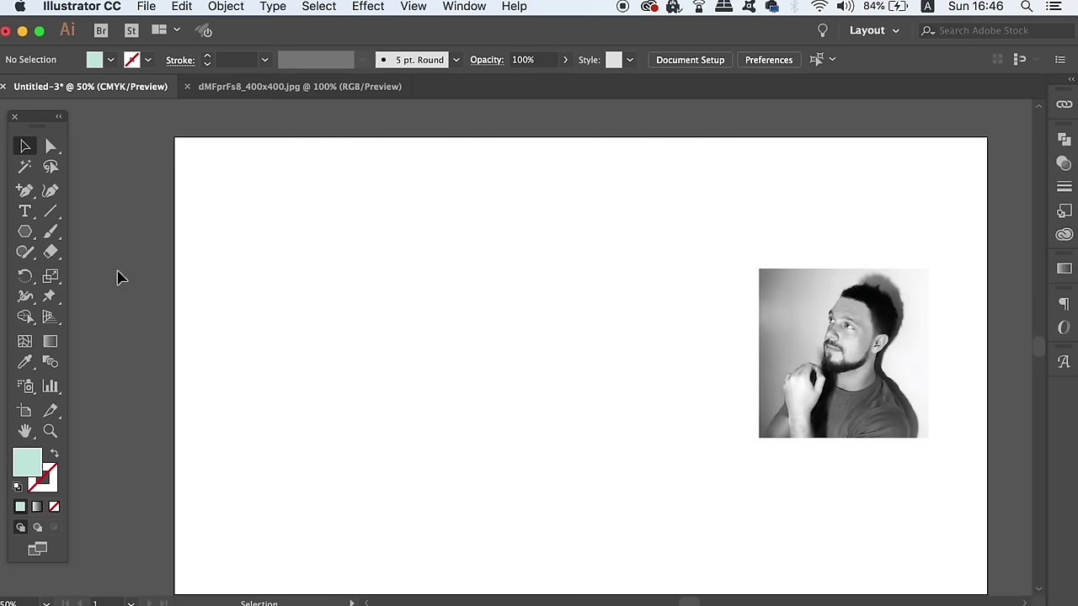
- Create a six-sided mint hexagon with the Polygon tool
left_click_drag(24, 231, 141, 295)
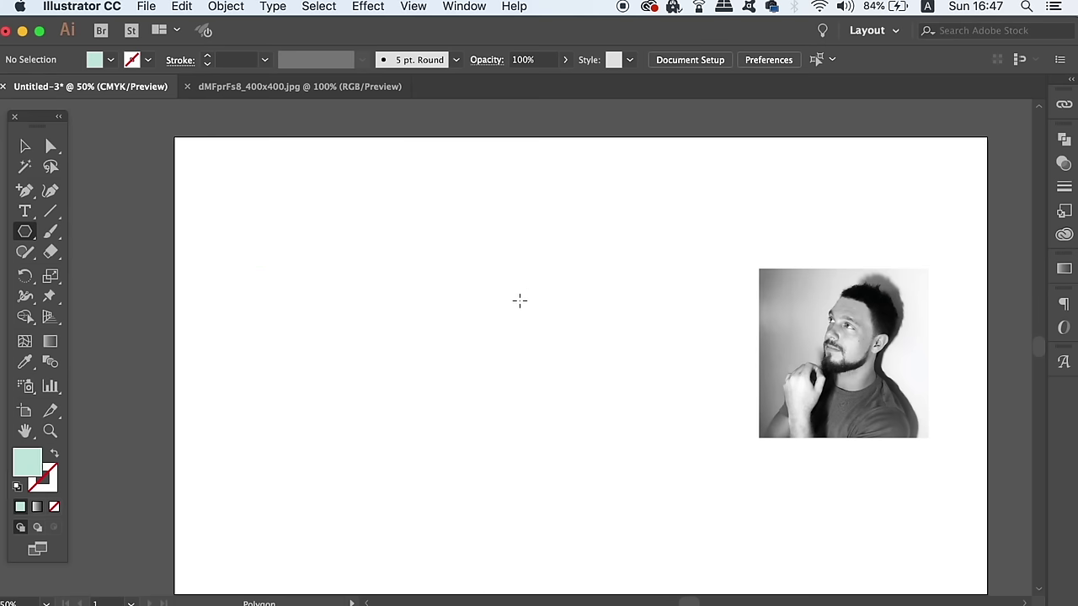
left_click(519, 301)
key("Return")
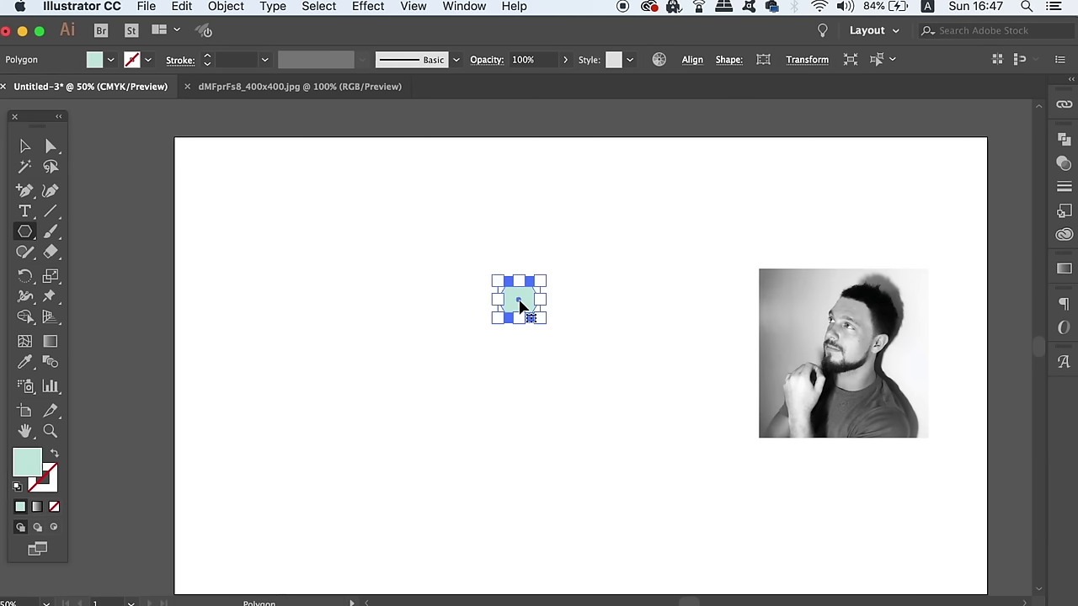
key("v")
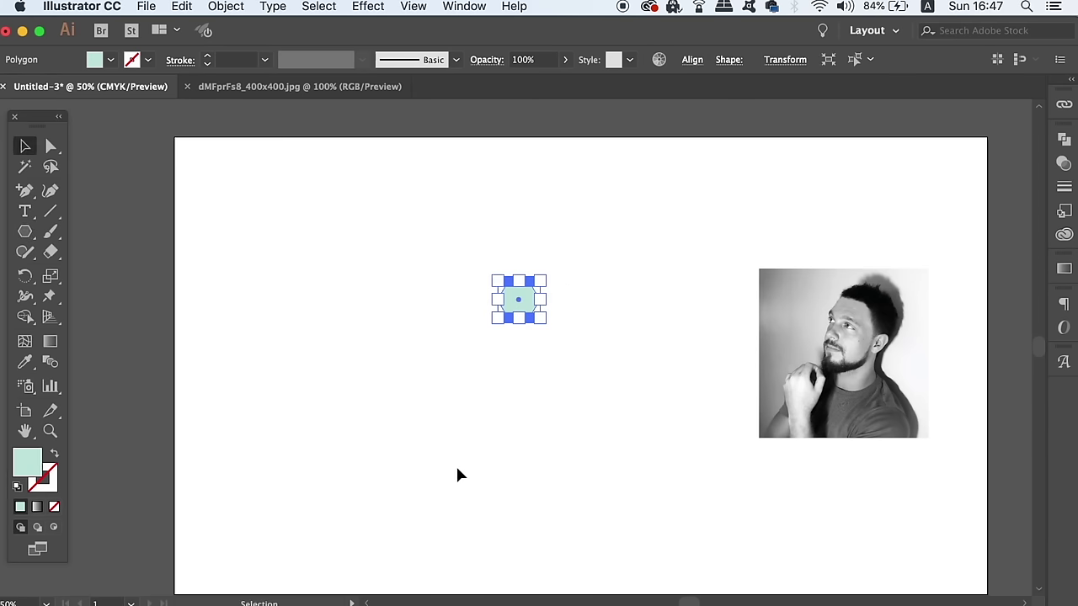
left_click(556, 407)
- Duplicate the hexagon straight down beneath itself and toggle smart guides
key("super+equal")
key("super+equal")
key("super+equal")
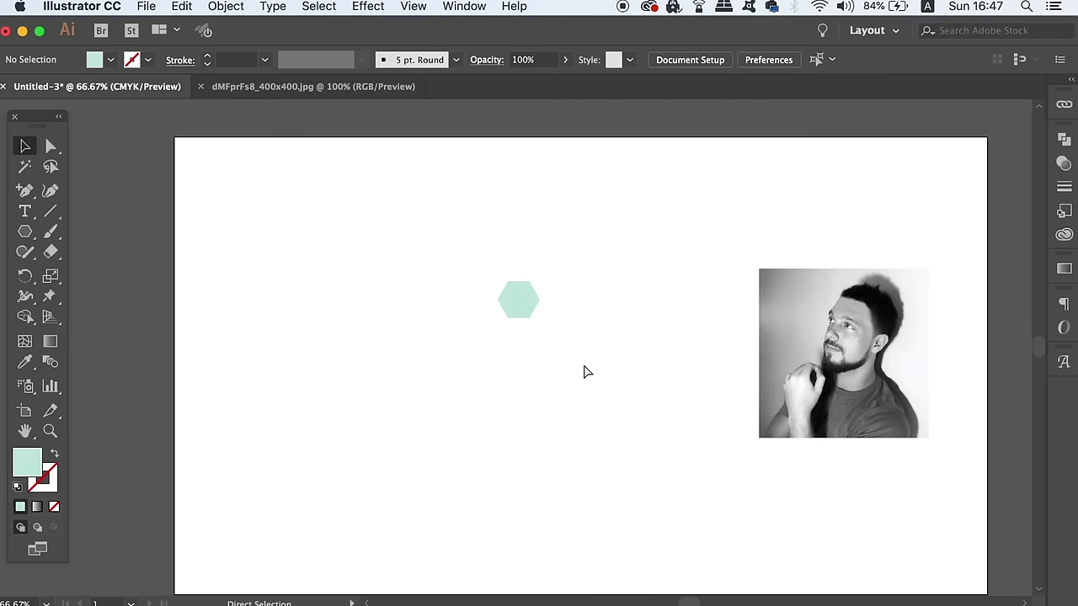
left_click(545, 212)
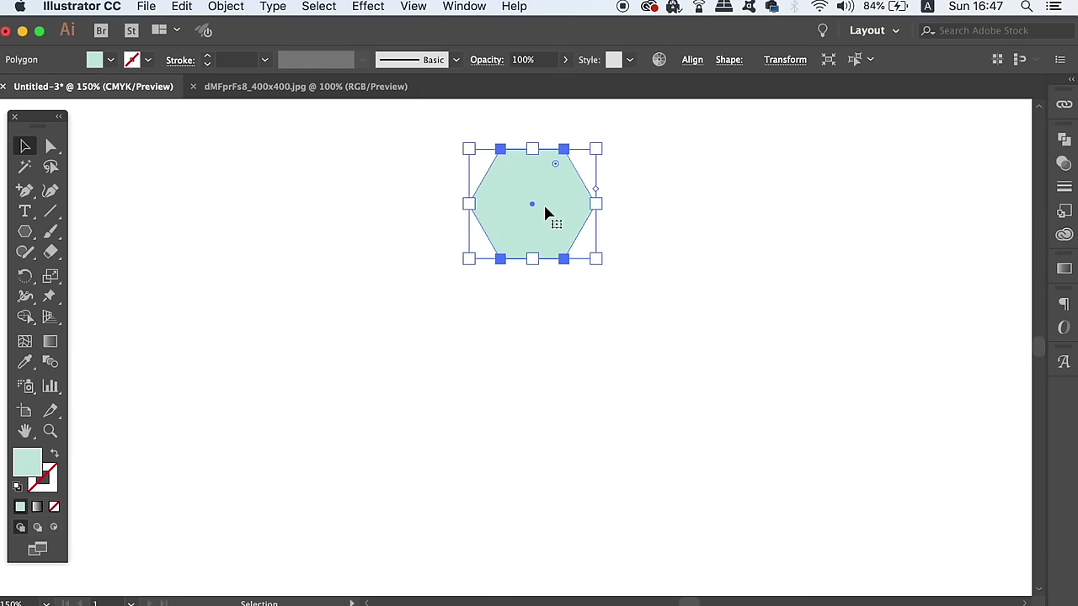
left_click_drag(547, 212, 549, 326)
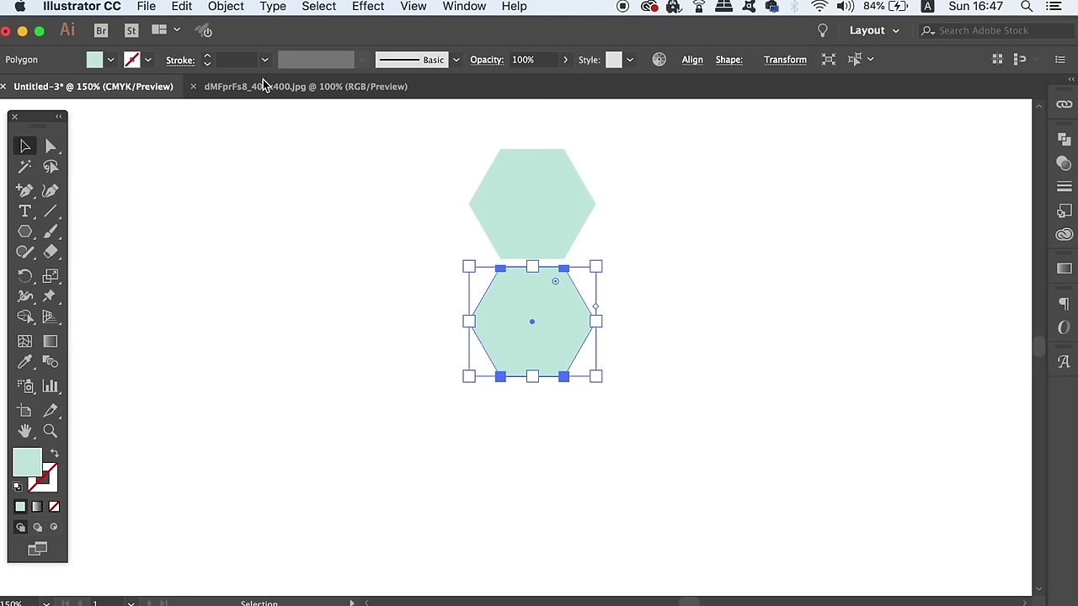
left_click(109, 6)
mouse_move(115, 52)
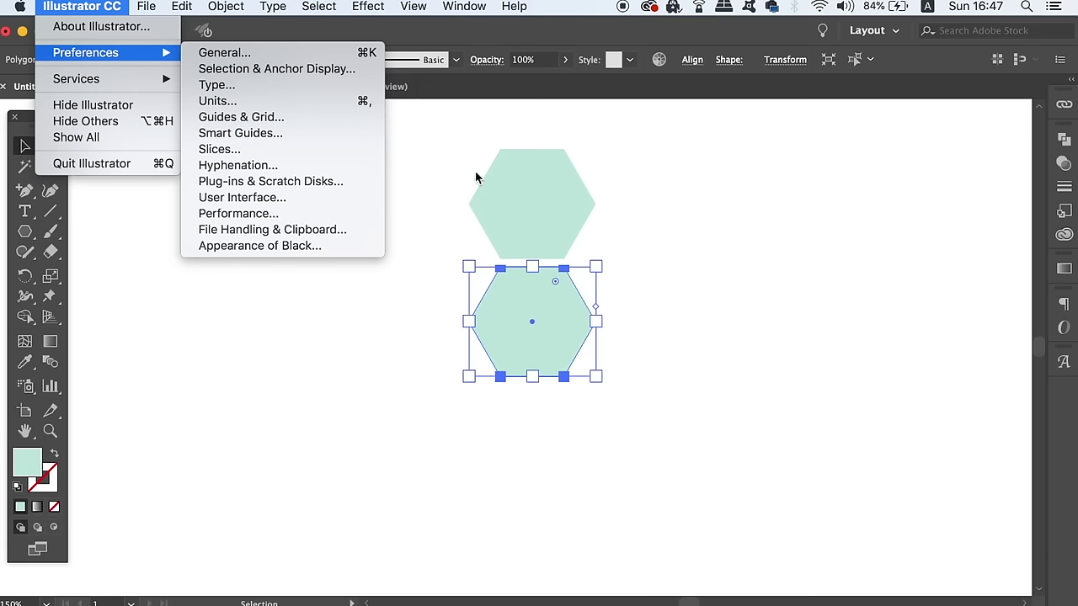
left_click(456, 187)
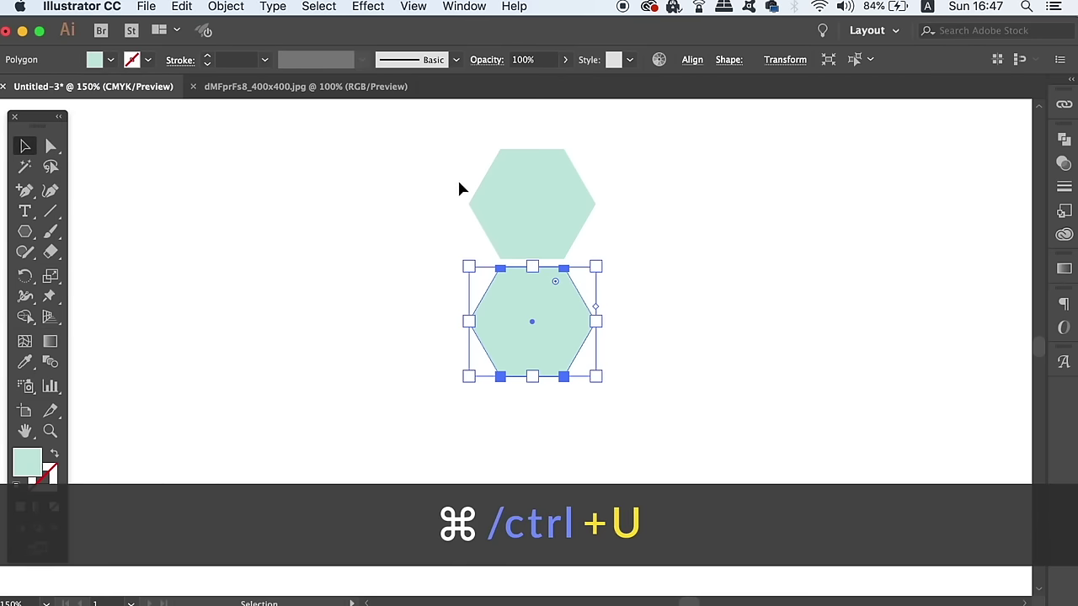
key("a")
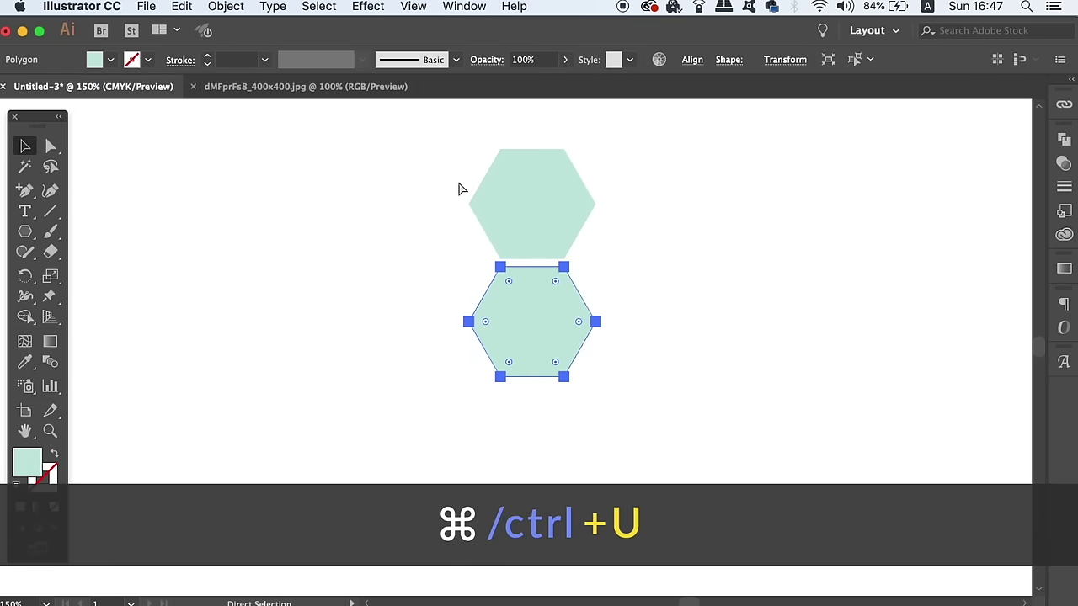
key("v")
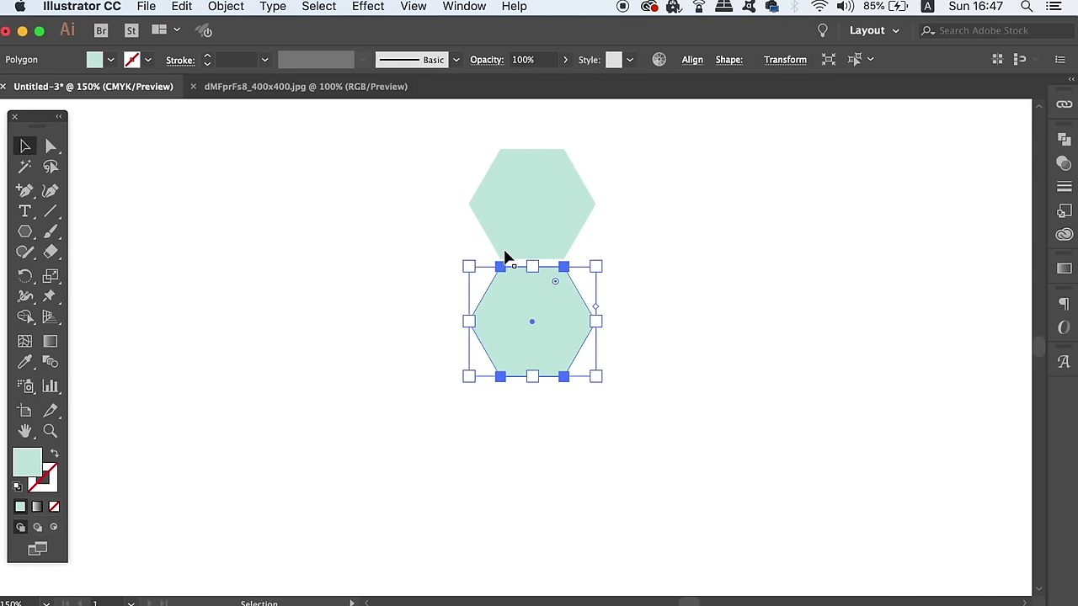
left_click(446, 223)
- Copy the stacked hexagon pair downward to make a column of four
left_click_drag(446, 223, 561, 366)
left_click_drag(541, 243, 544, 481)
left_click(730, 357)
left_click_drag(729, 357, 658, 352)
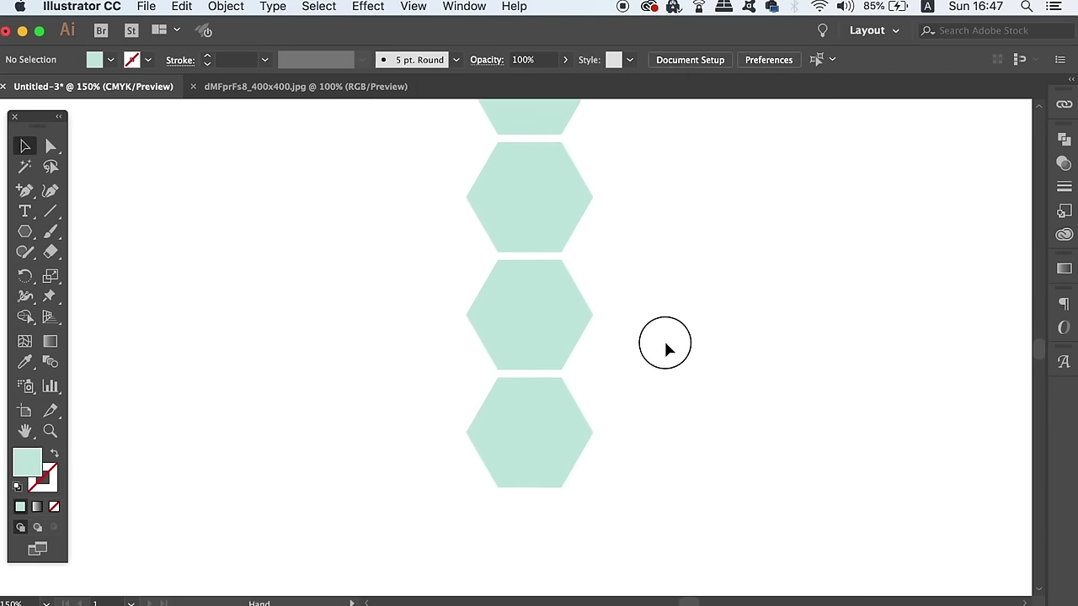
key("super+minus")
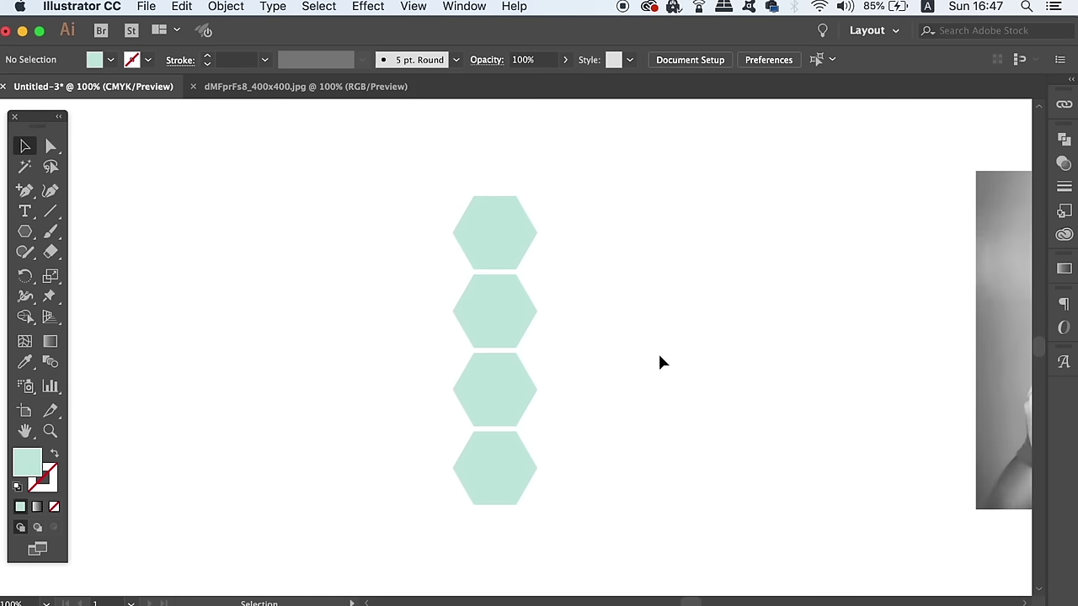
left_click_drag(600, 333, 578, 329)
- Copy the column offset down-right, then copy both columns to the right
left_click_drag(330, 198, 502, 399)
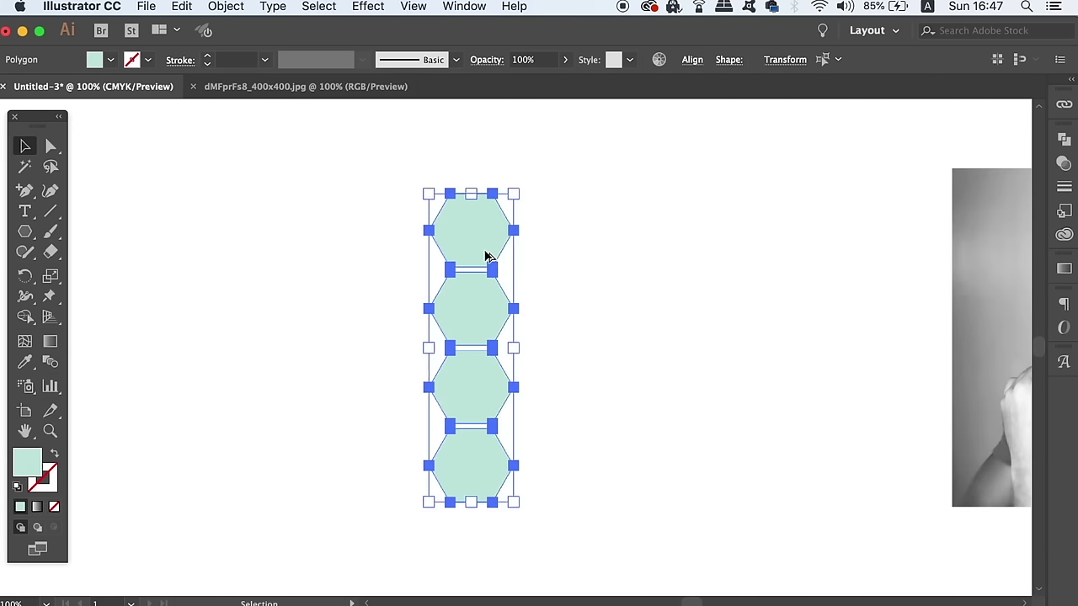
left_click_drag(485, 257, 554, 297)
left_click(727, 218)
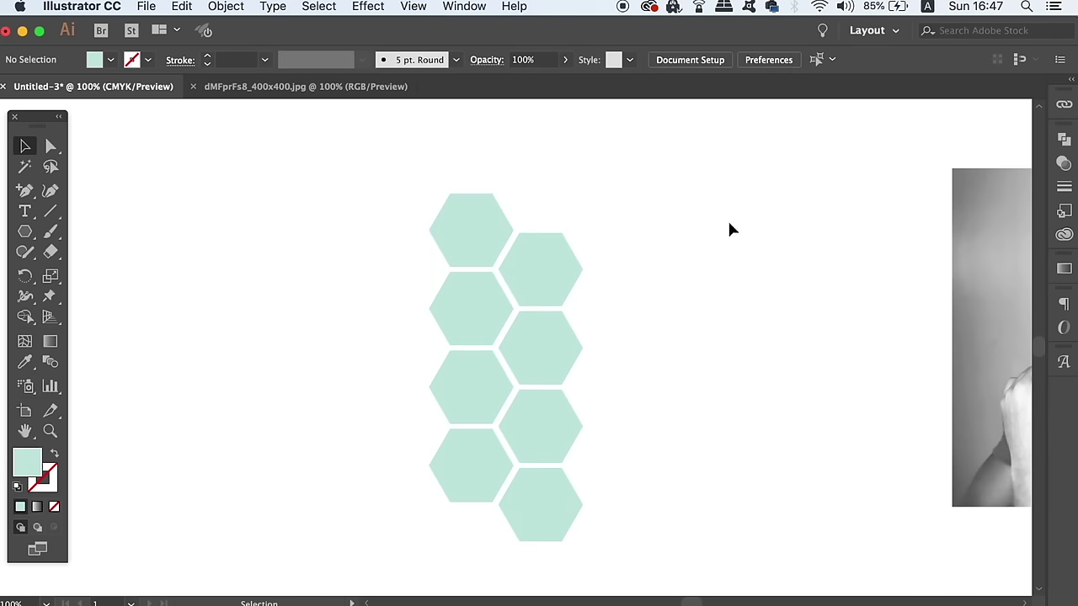
left_click_drag(411, 196, 669, 491)
left_click_drag(489, 261, 619, 251)
left_click(815, 258)
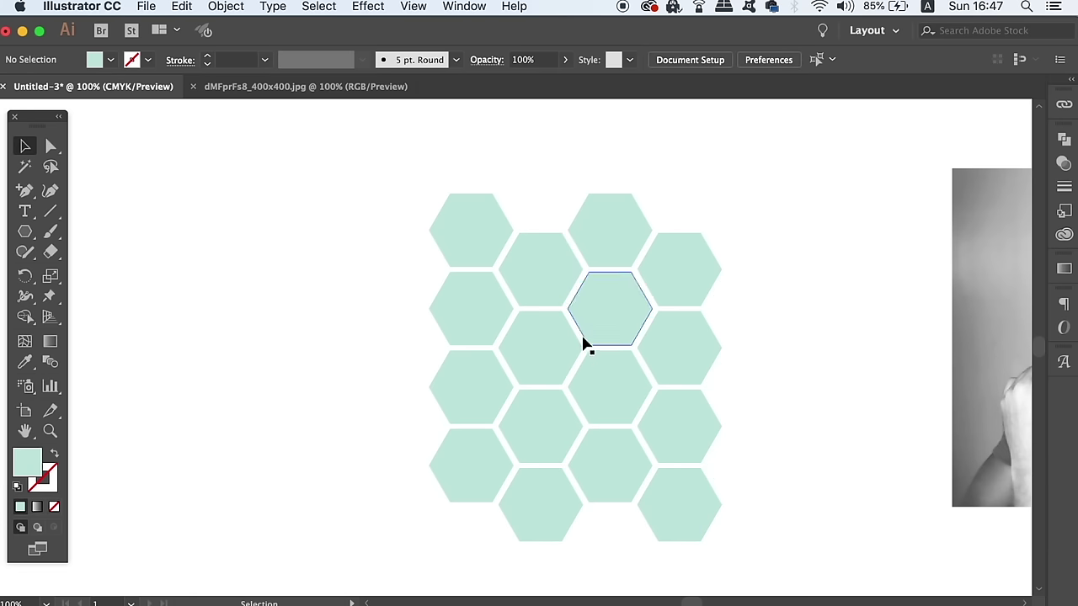
- Select all sixteen hexagons and move the grid toward the portrait photo
key("super+equal")
key("super+equal")
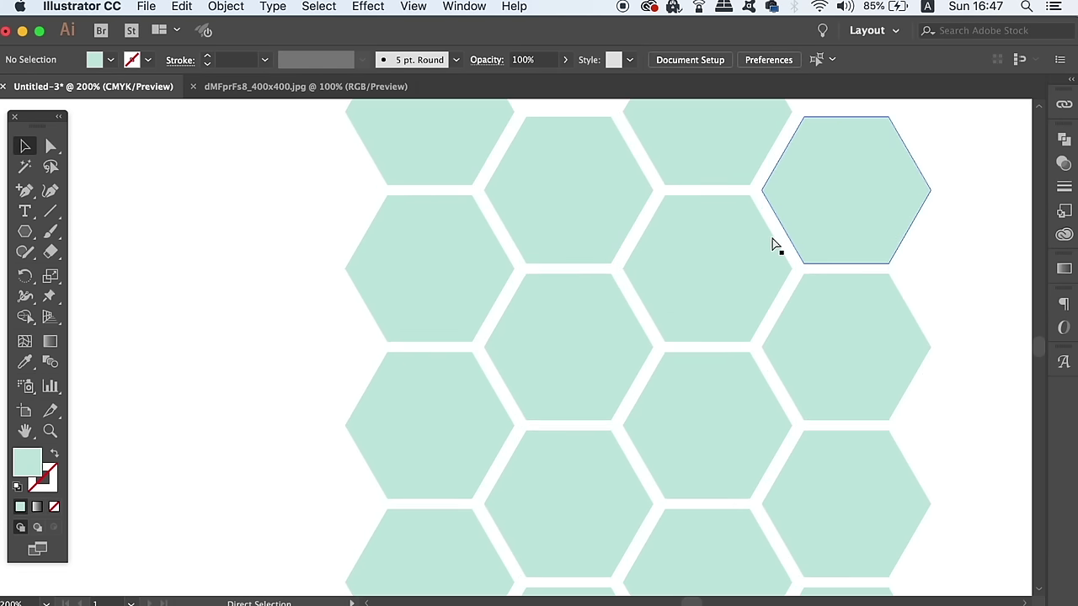
key("super+minus")
key("super+minus")
key("super+minus")
key("super+minus")
left_click_drag(731, 260, 620, 251)
left_click_drag(328, 217, 555, 472)
key("a")
key("v")
key("super+1")
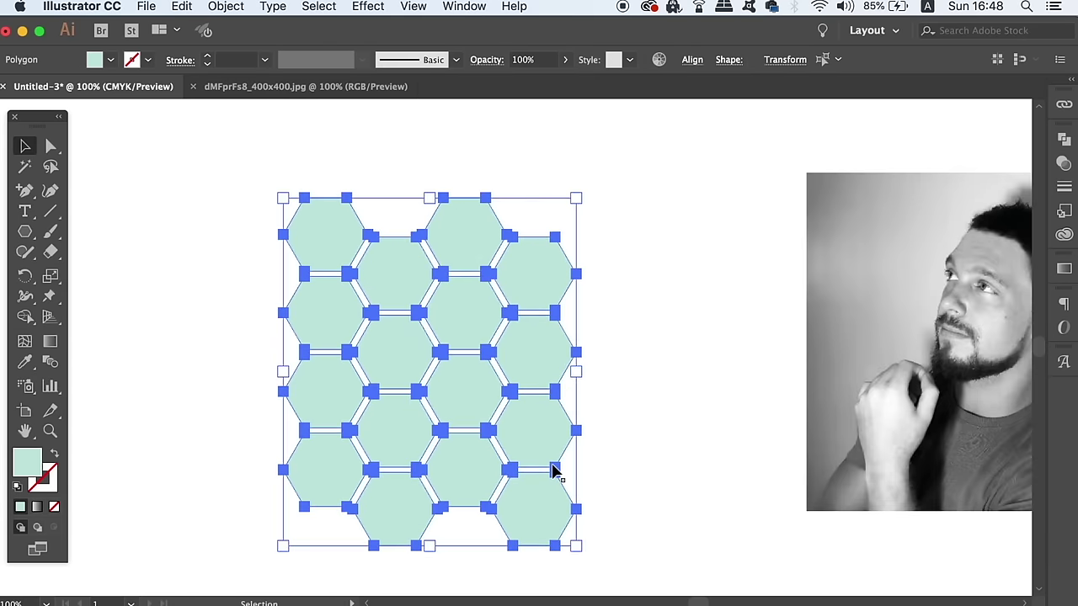
scroll(332, 362, "right", 5)
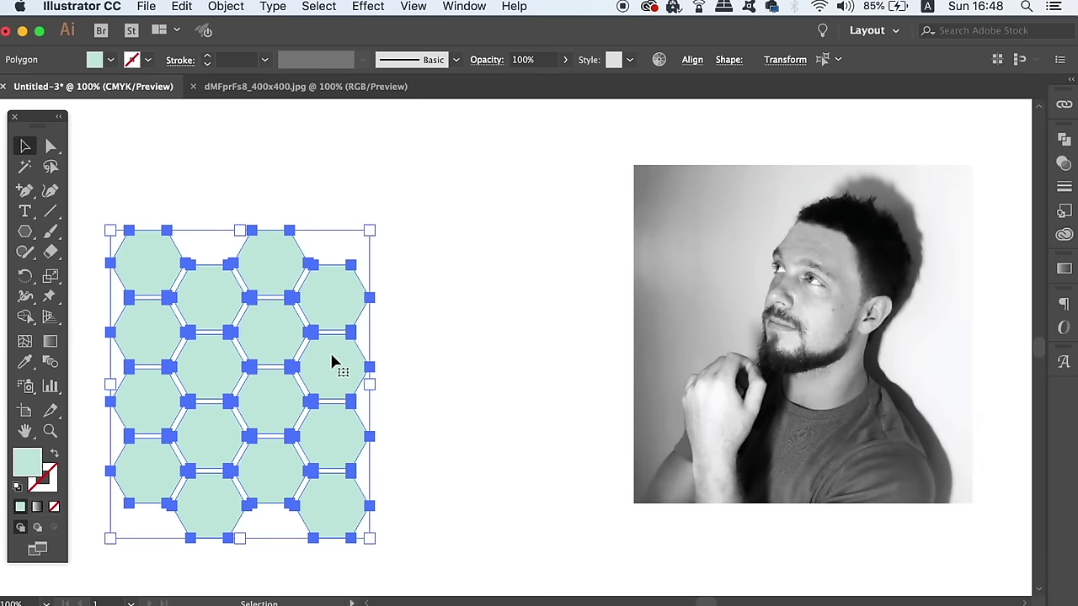
left_click_drag(332, 362, 891, 308)
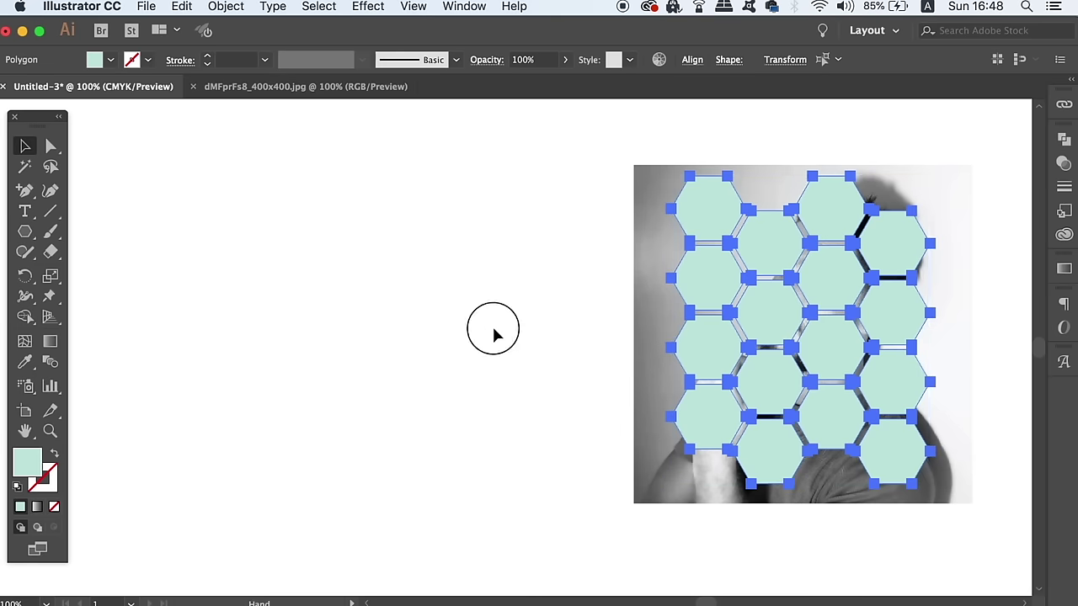
- Place the hexagon grid over the portrait and set the hexagons to 51% opacity
left_click_drag(493, 330, 292, 350)
left_click(329, 317)
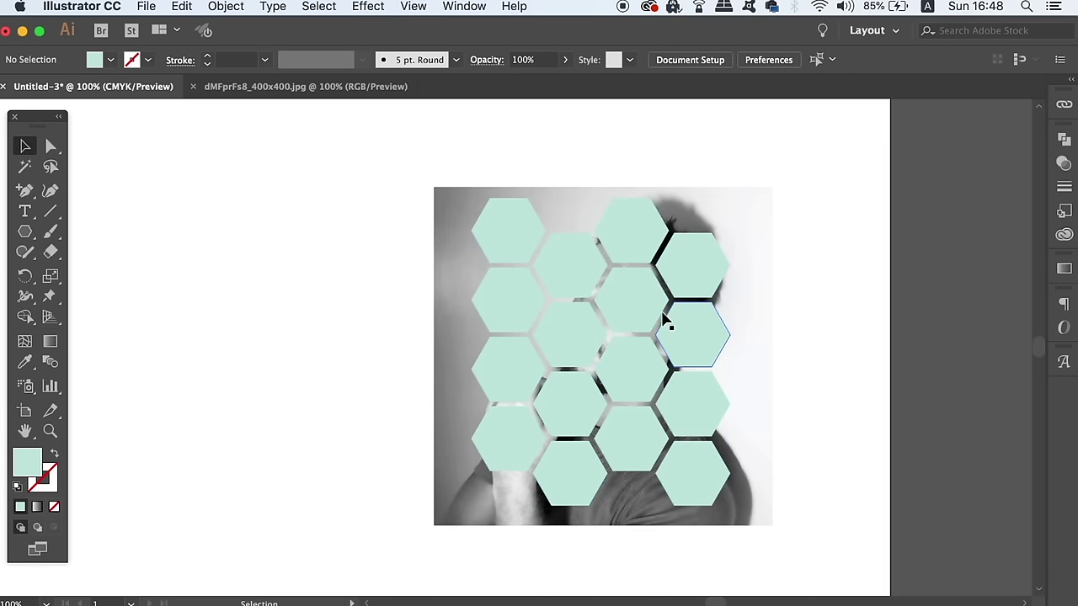
left_click_drag(320, 191, 740, 509)
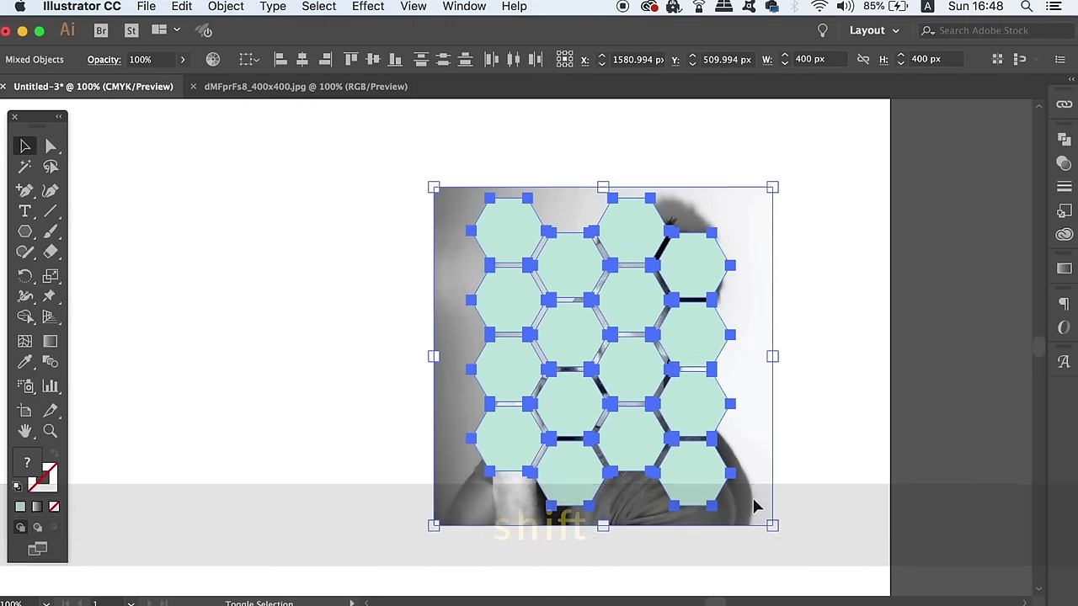
left_click(755, 506, "shift")
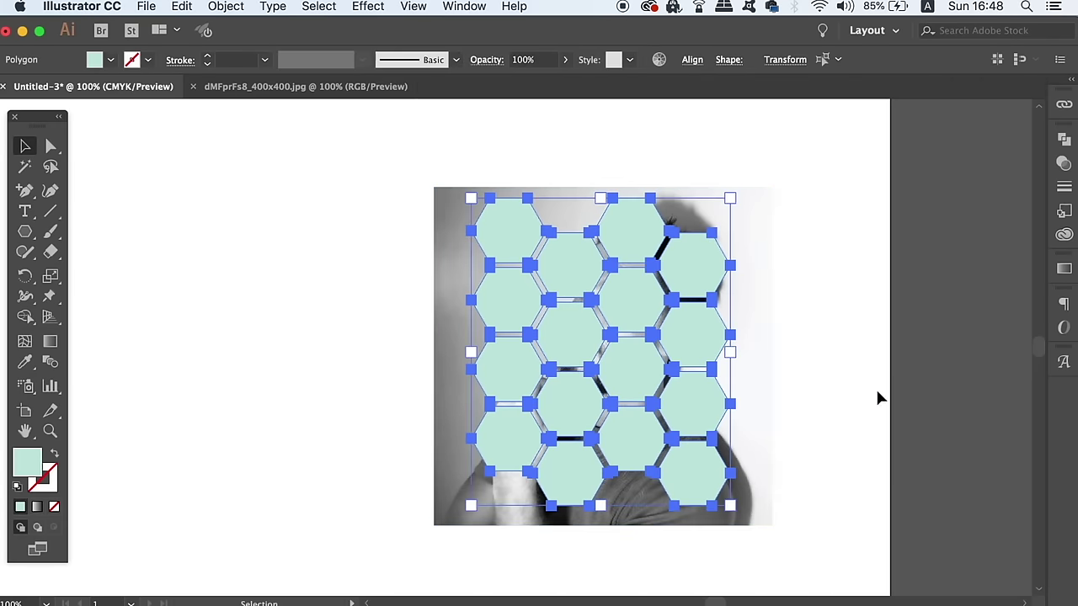
left_click(565, 61)
left_click(533, 82)
left_click(665, 135)
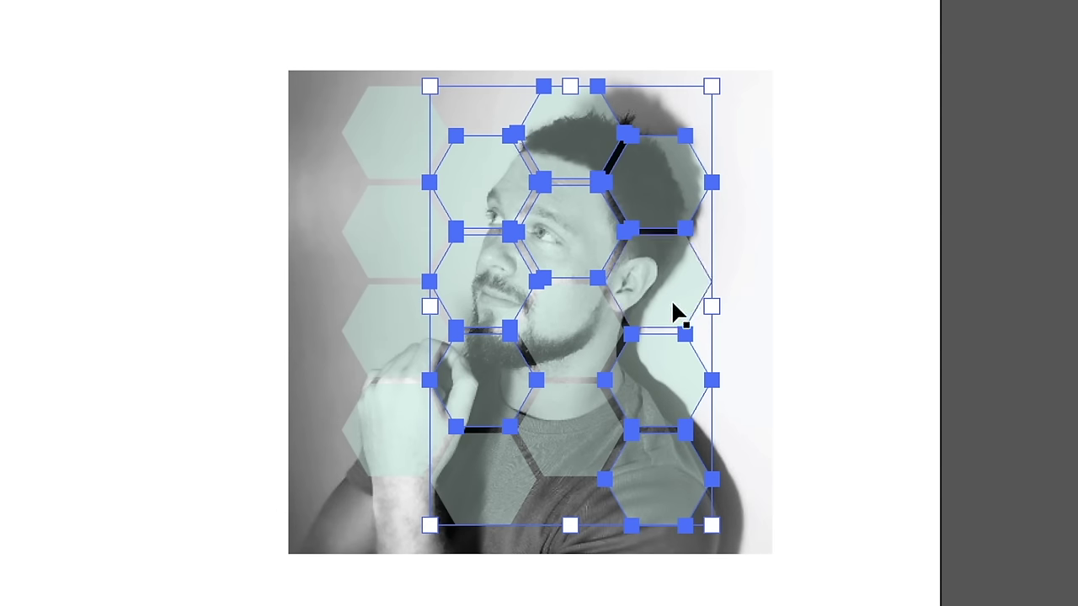
- Select the right-middle hexagon and three left-column hexagons together
left_click(673, 312, "shift")
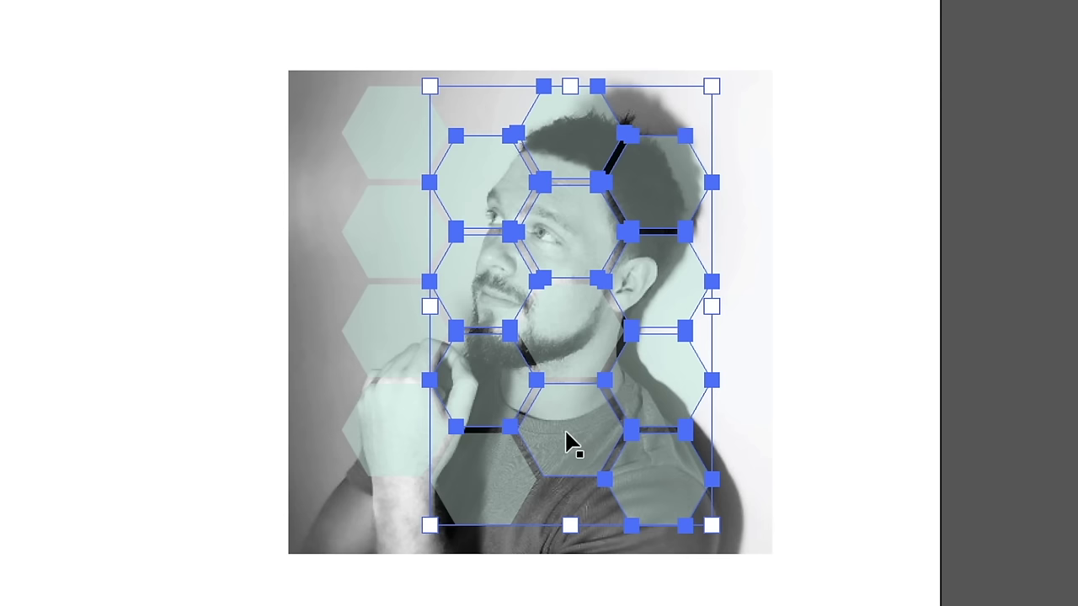
left_click(377, 335, "shift")
left_click(378, 426, "shift")
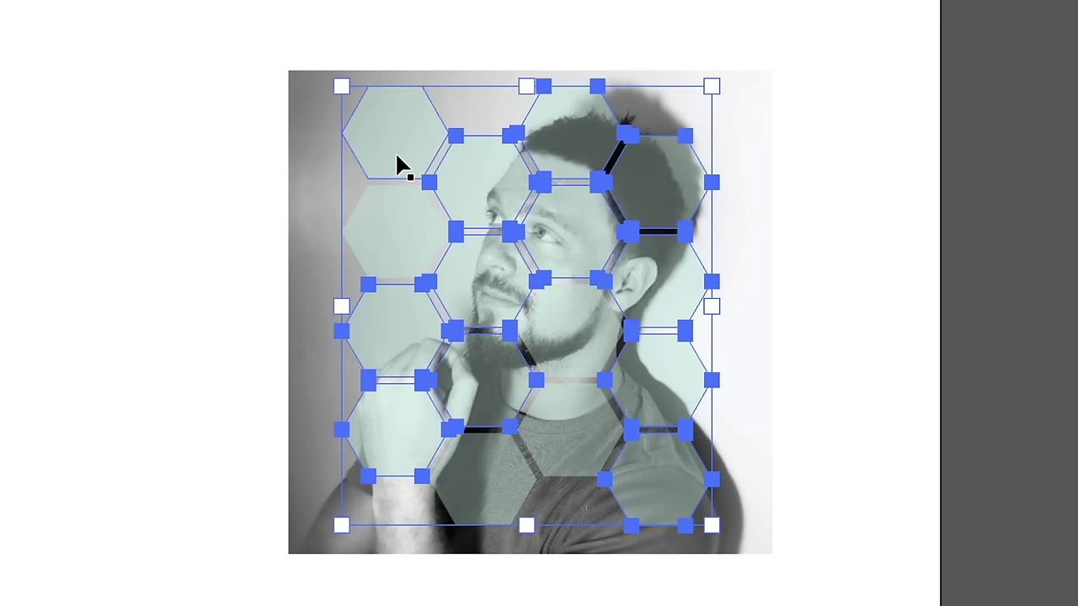
left_click(396, 153, "shift")
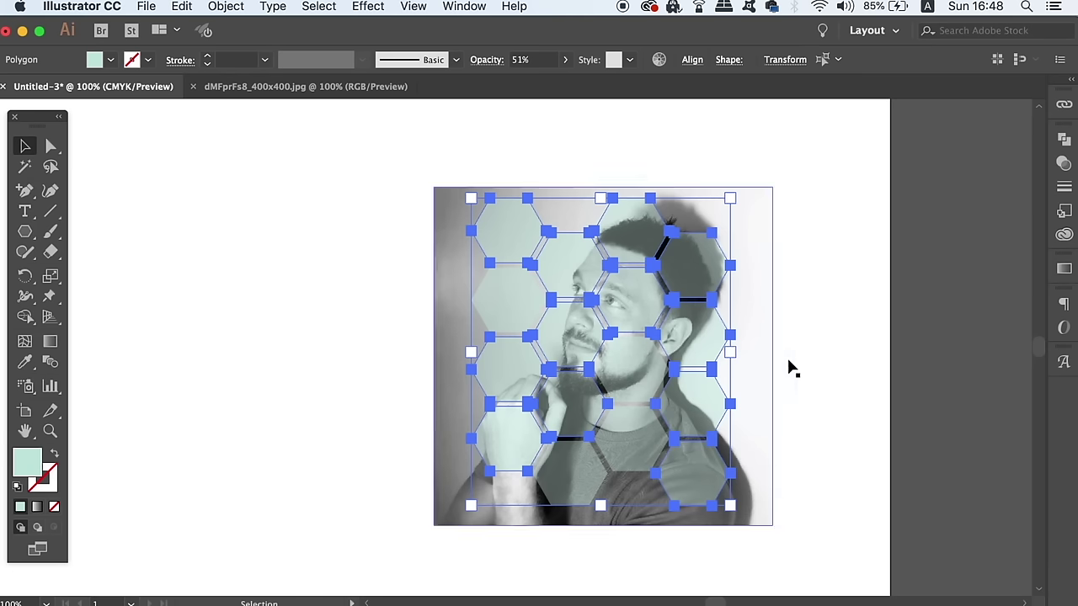
- Merge the selected hexagons and turn them into one compound path
left_click(1068, 143)
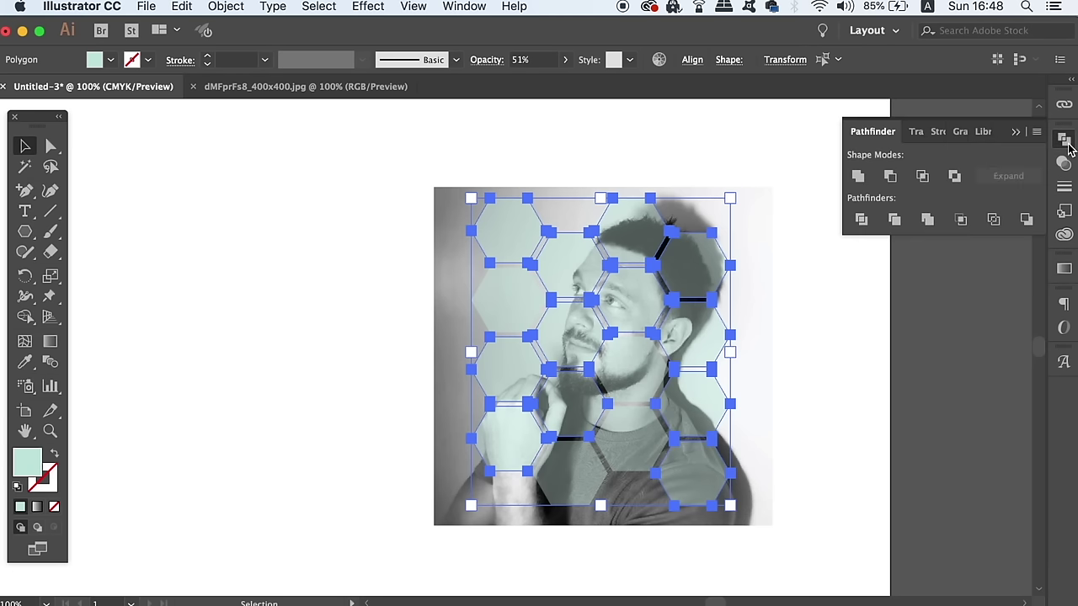
left_click(860, 185)
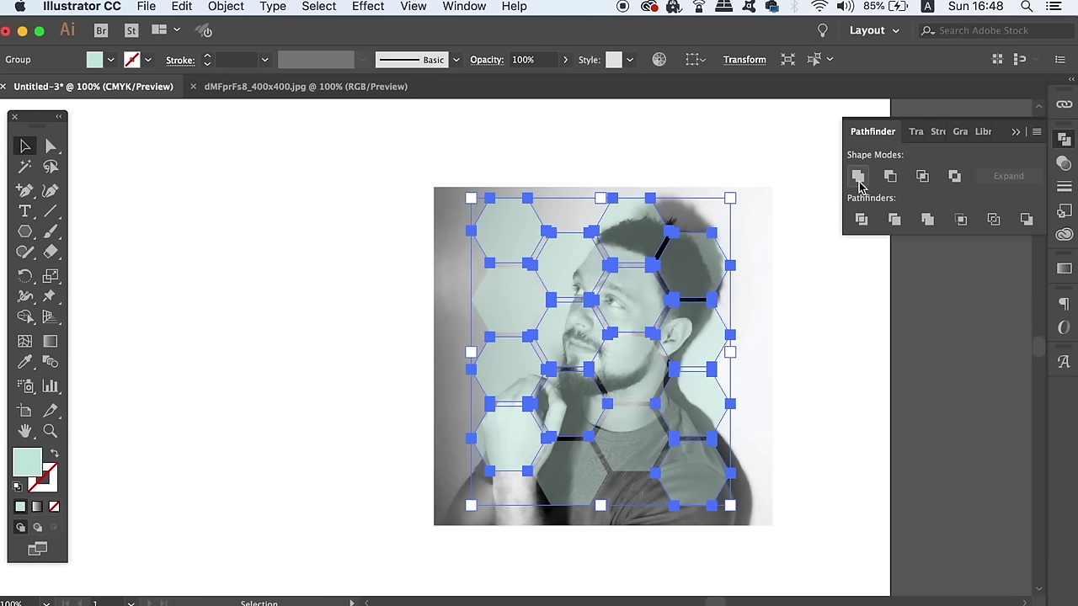
left_click(539, 147)
left_click(621, 253)
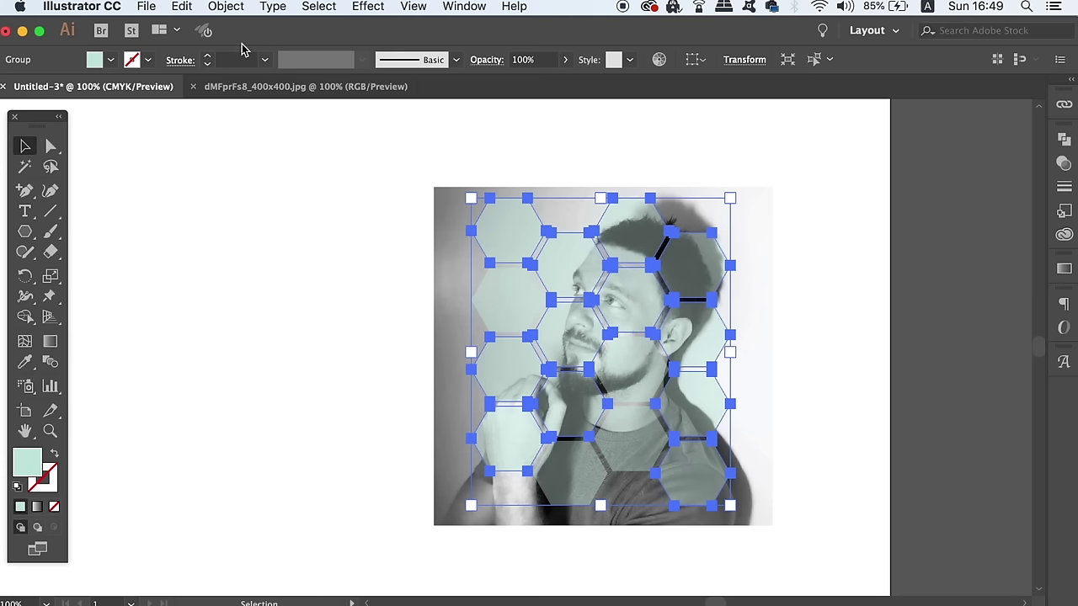
left_click(145, 5)
mouse_move(214, 5)
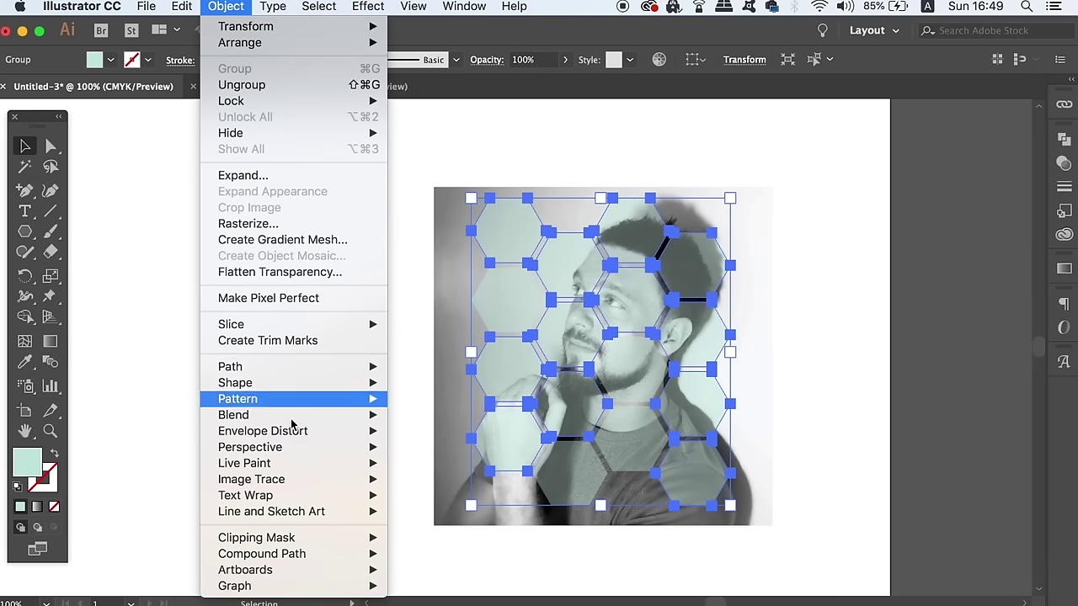
mouse_move(306, 468)
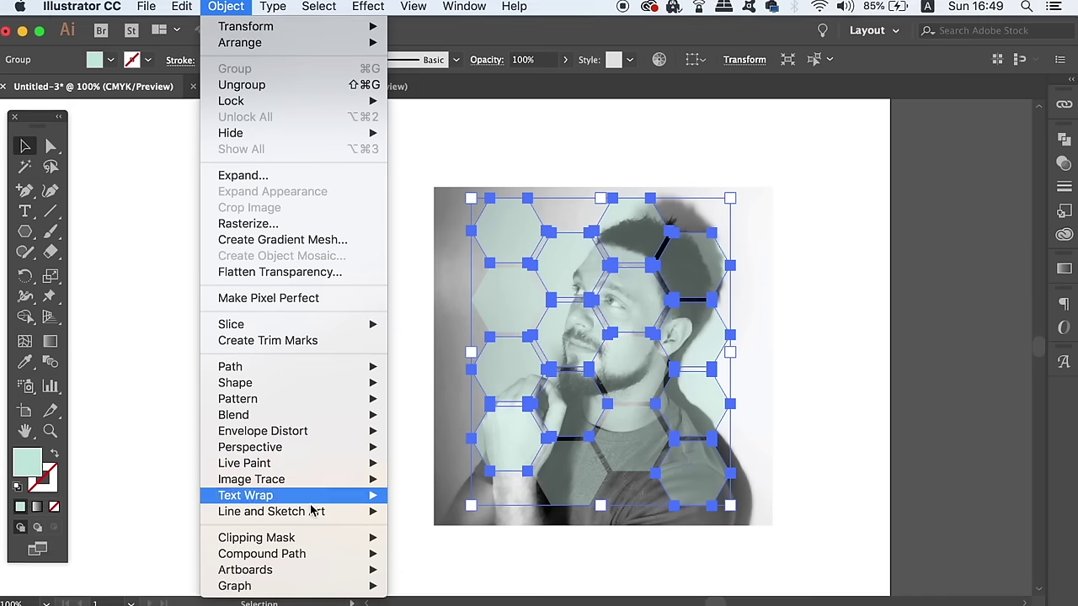
mouse_move(312, 552)
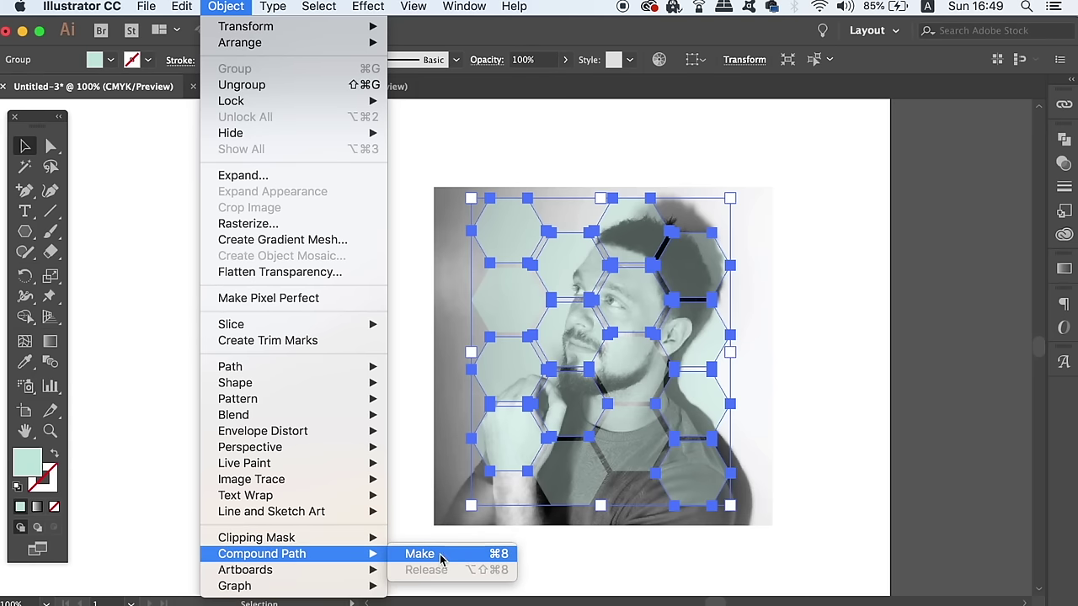
left_click(504, 555)
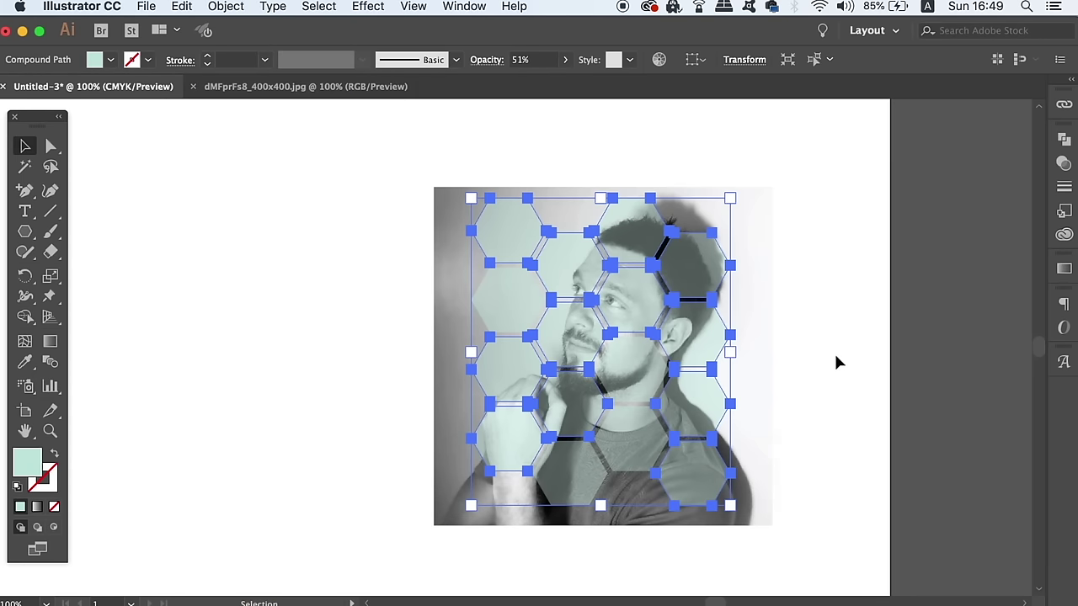
- Add the portrait to the selection and make a clipping mask with the hexagons
key("shift")
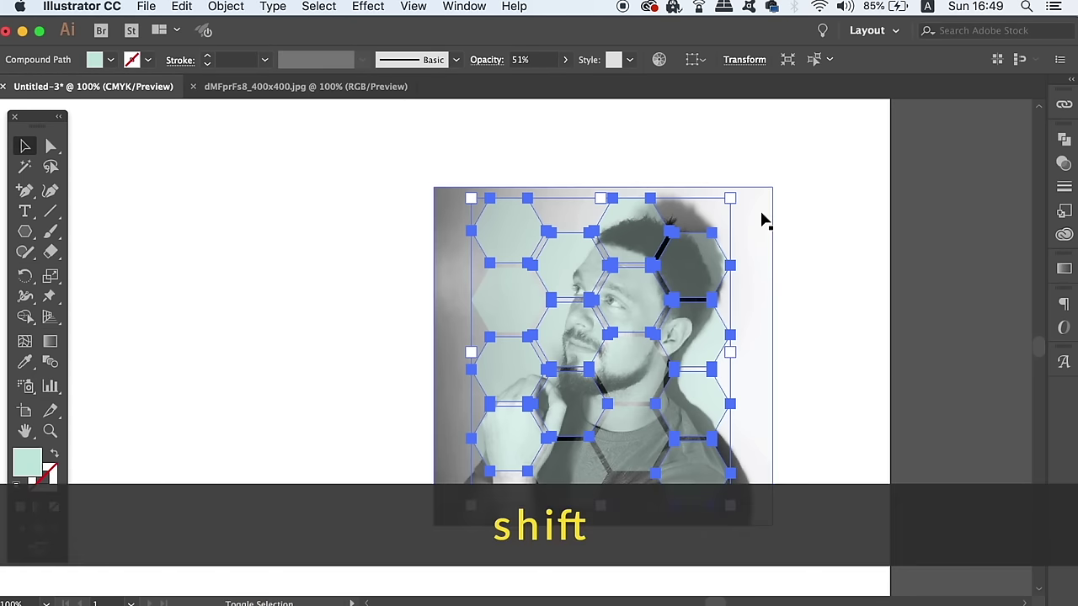
left_click(761, 217, "shift")
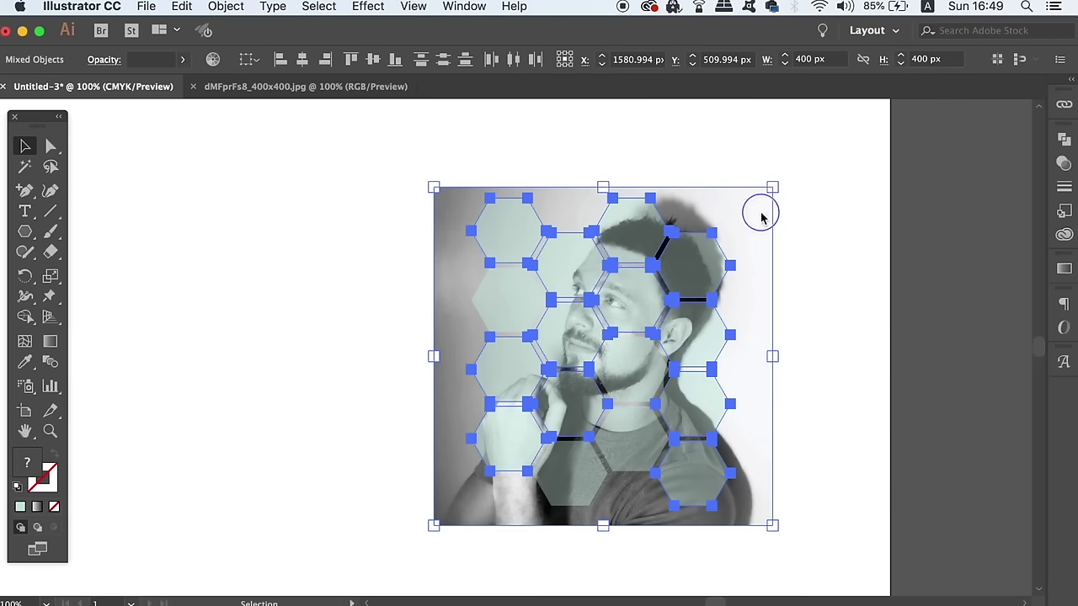
right_click(744, 123)
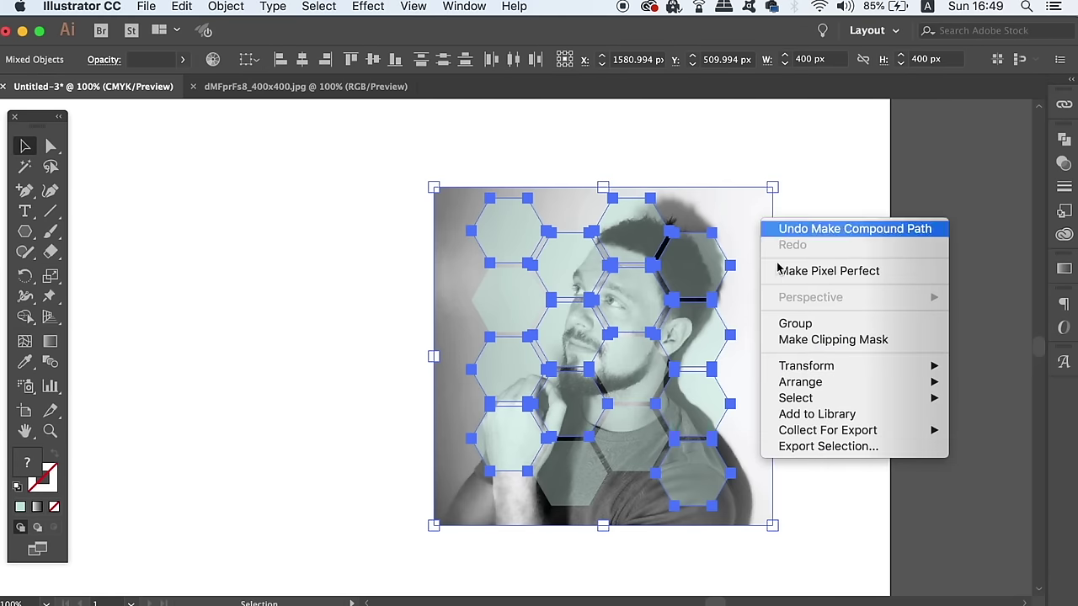
left_click(846, 341)
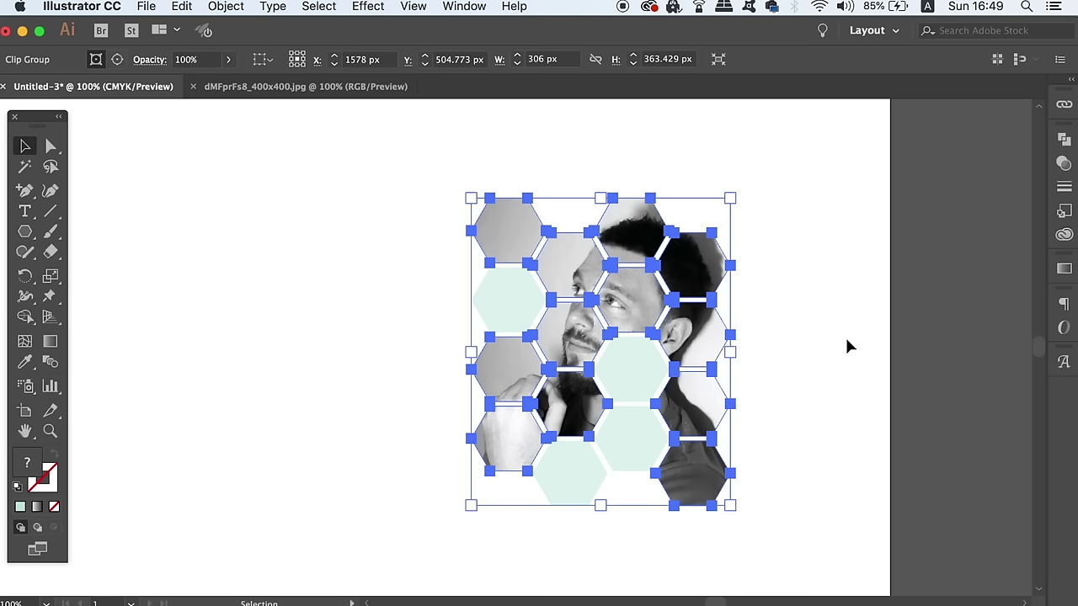
left_click(847, 341)
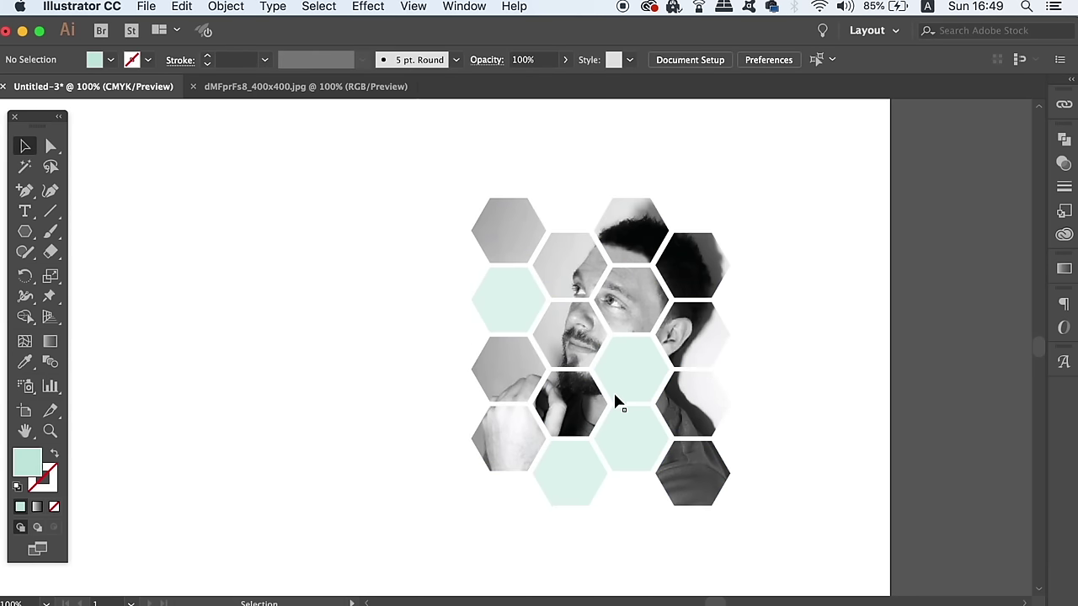
- Recolour the lower plain hexagon tile lavender via the Color Picker
left_click(632, 442)
double_click(26, 461)
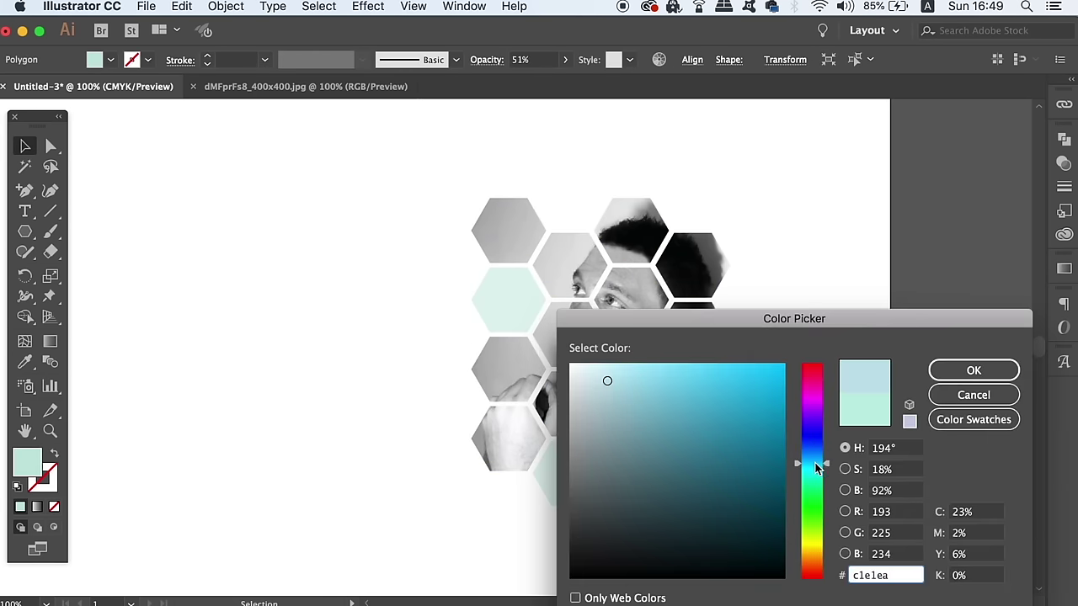
left_click(975, 371)
left_click(579, 477)
- Give the upper plain hexagon tile a new fill colour in the Color Picker
double_click(26, 461)
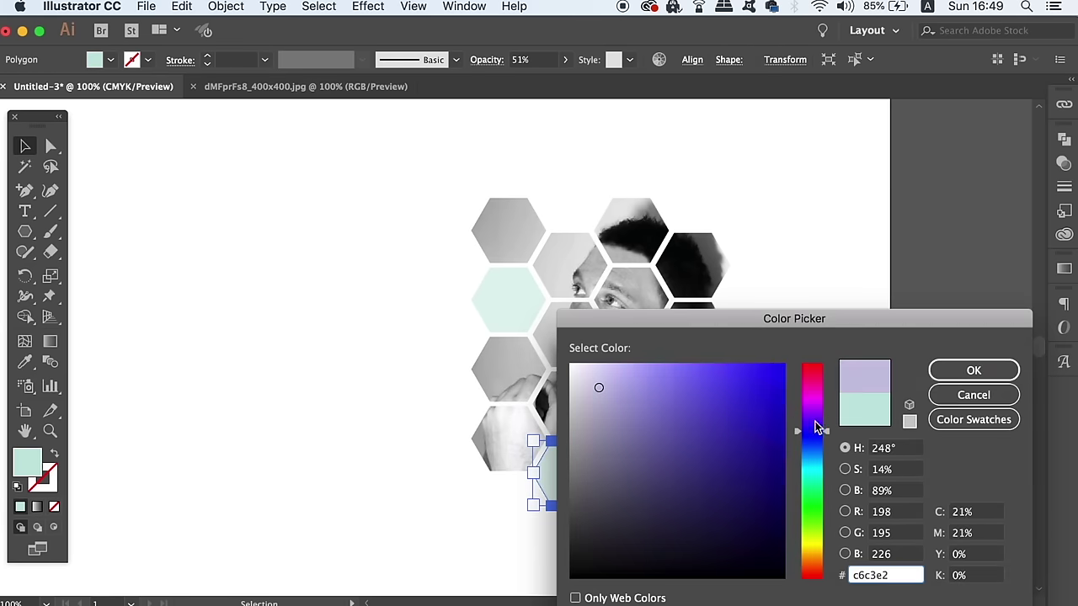
left_click(986, 368)
left_click(901, 388)
left_click(516, 294)
double_click(26, 461)
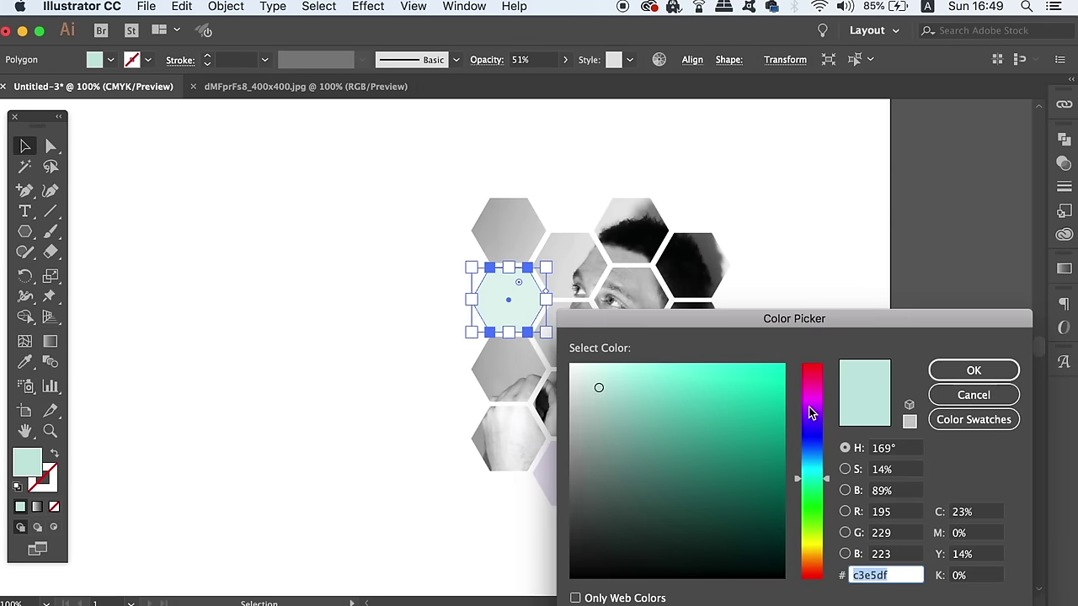
left_click(811, 413)
left_click(986, 367)
left_click(899, 375)
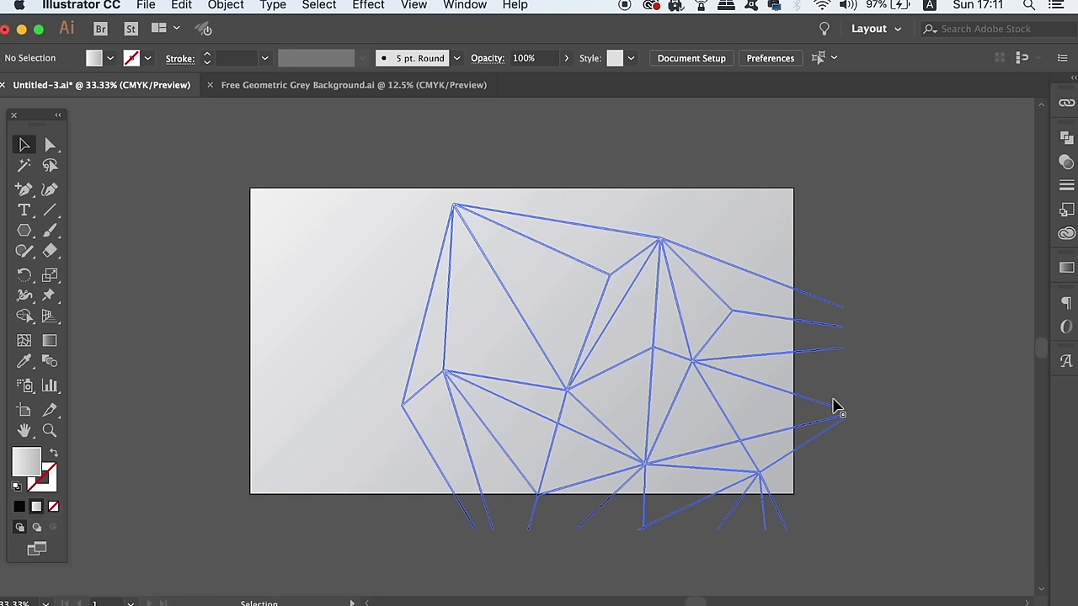
- Draw an artboard-sized rectangle and swap fill and stroke for a black outline only
left_click(836, 406)
left_click(990, 384)
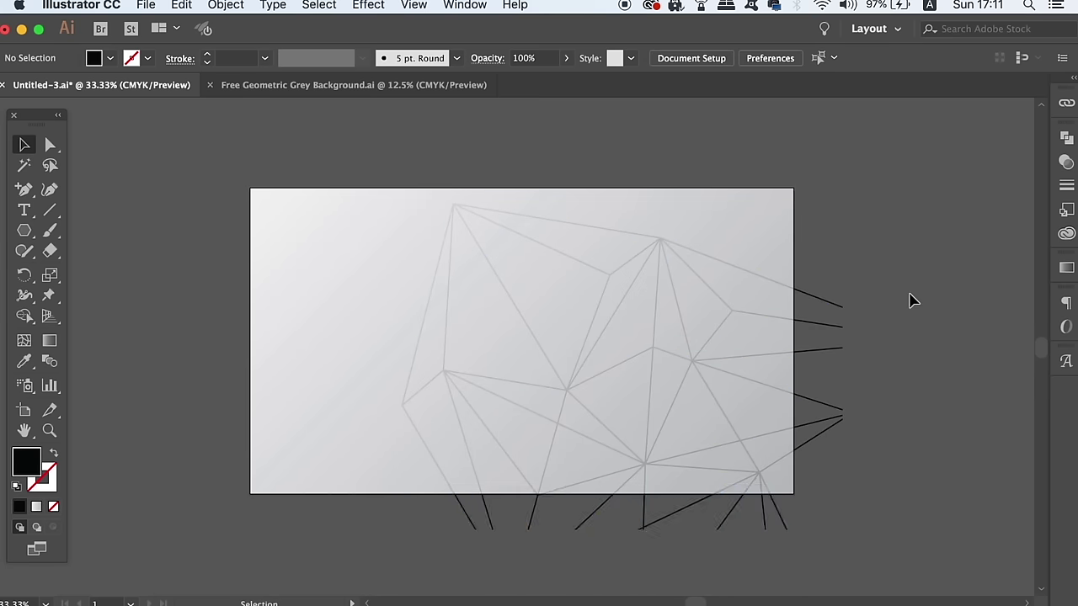
key("m")
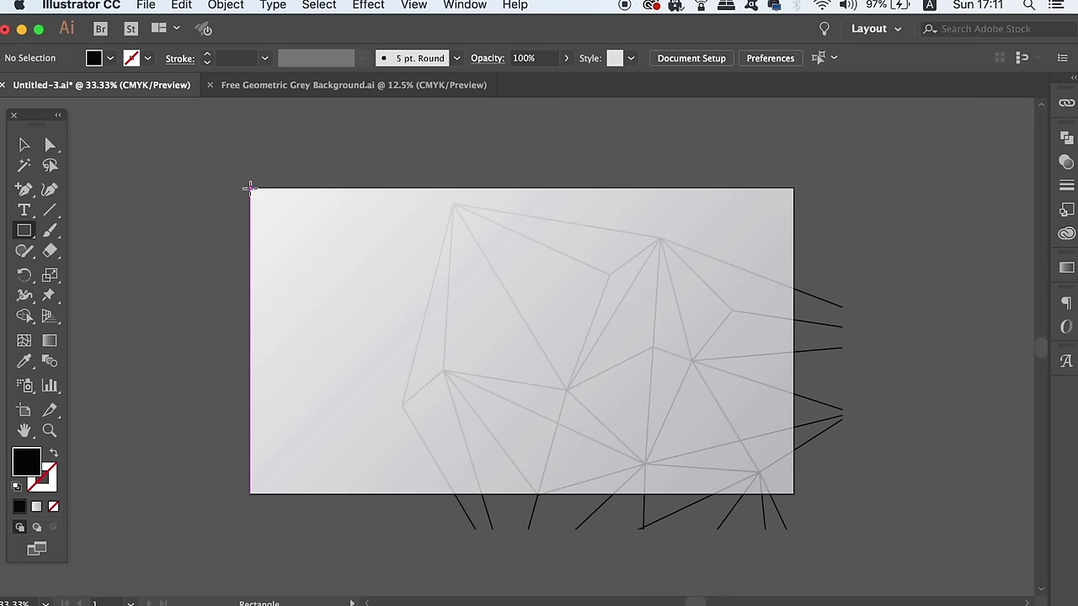
left_click_drag(251, 188, 795, 501)
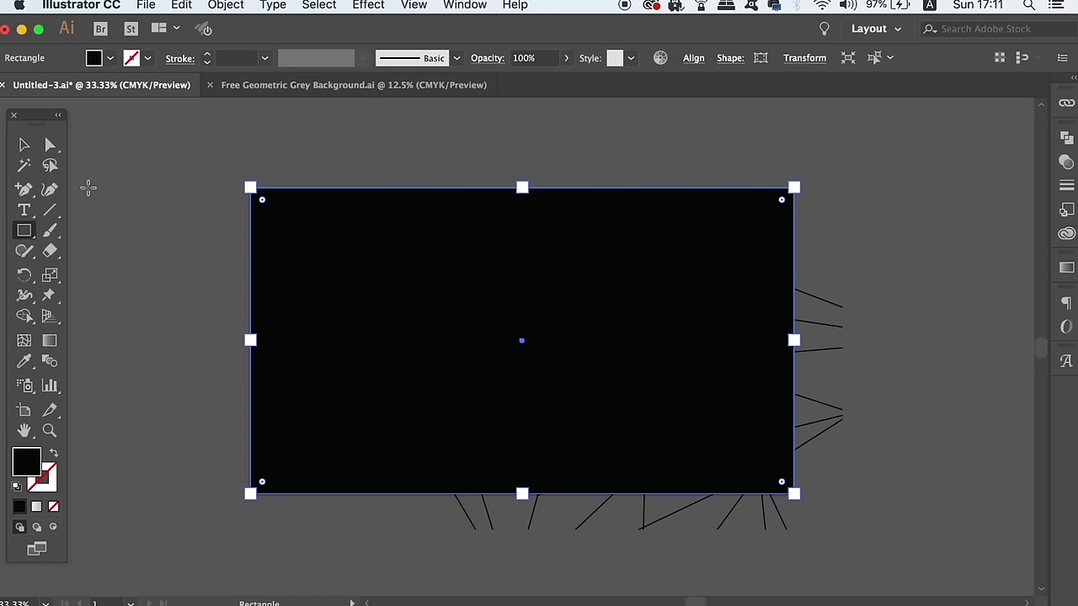
key("shift+x")
left_click(24, 145)
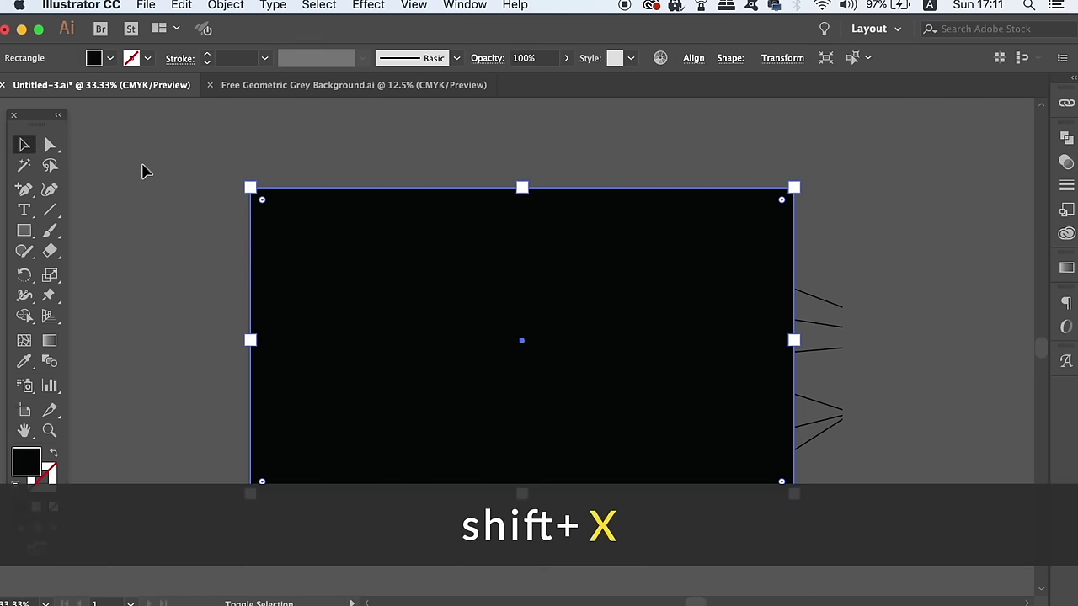
key("shift+x")
key("super+equal")
- Zoom in and drag the rectangle's top edge with Direct Selection onto the artboard's top edge
key("super+equal")
key("super+equal")
key("super+equal")
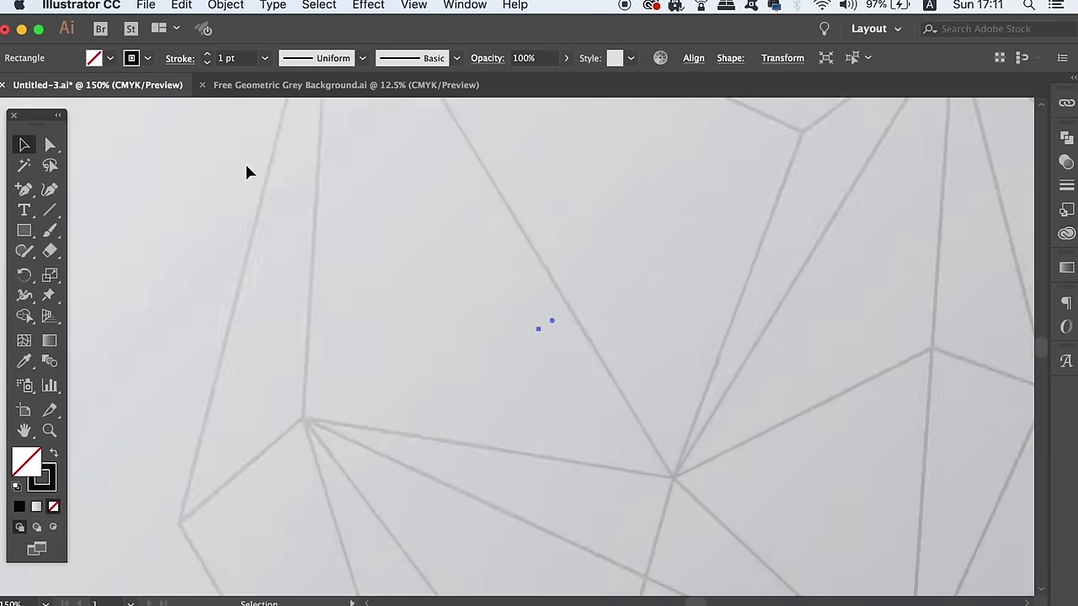
left_click_drag(541, 421, 467, 269)
key("super+equal")
key("super+equal")
key("super+equal")
key("super+equal")
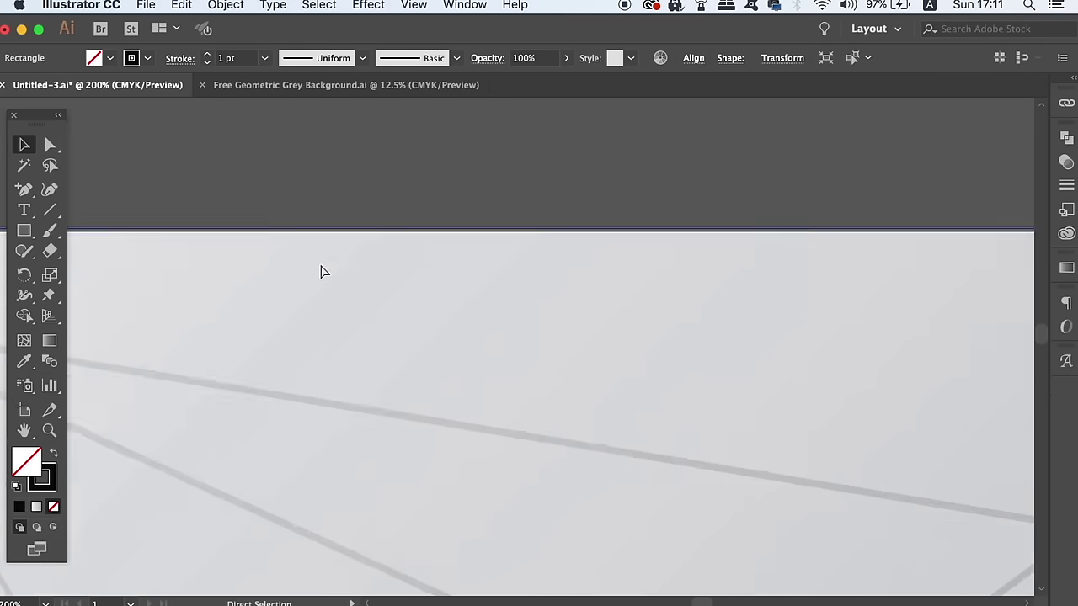
left_click_drag(542, 358, 564, 364)
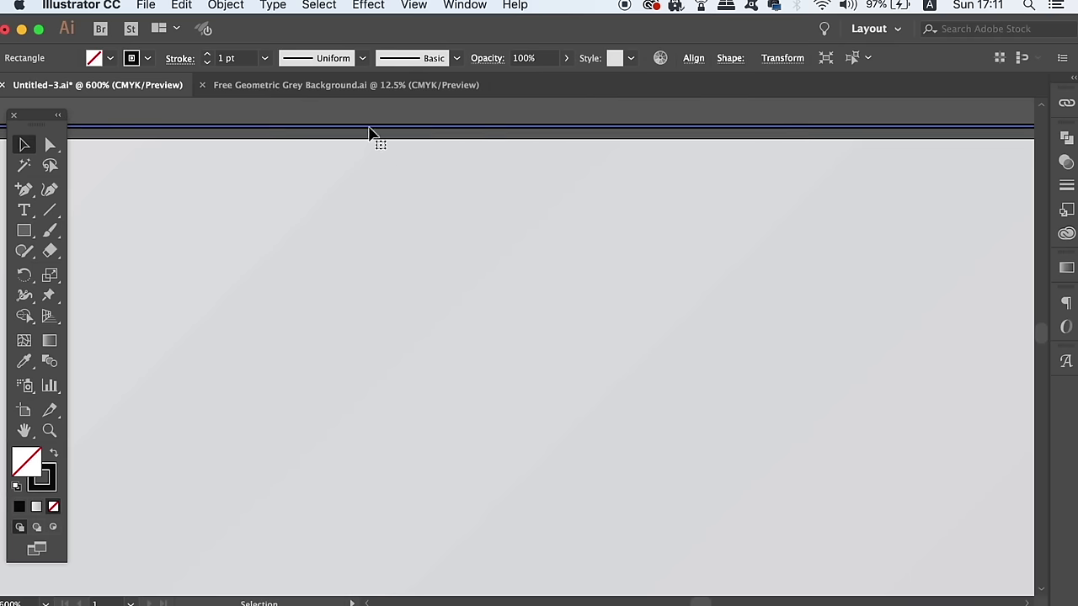
left_click_drag(373, 135, 564, 330)
left_click_drag(219, 316, 225, 323)
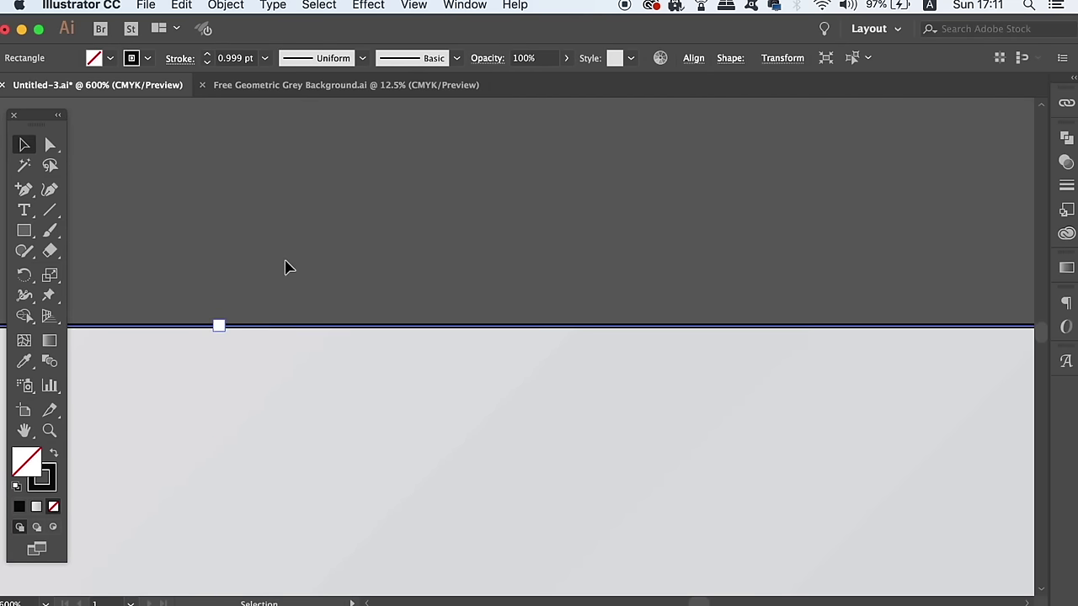
key("super+minus")
key("super+minus")
key("super+minus")
key("super+minus")
key("super+minus")
key("super+minus")
key("super+minus")
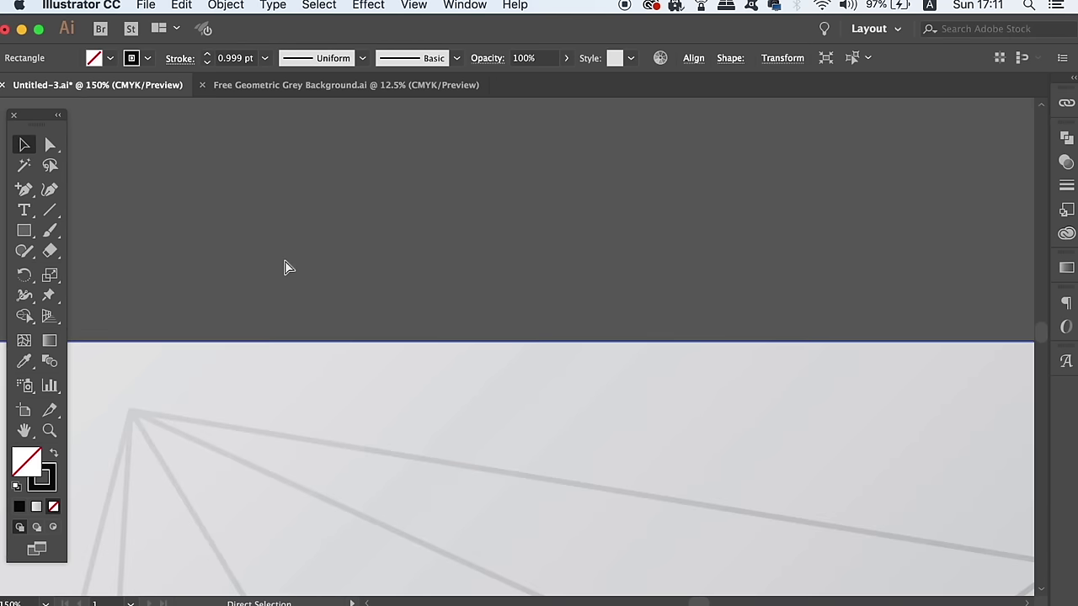
key("super+minus")
key("super+minus")
key("super+minus")
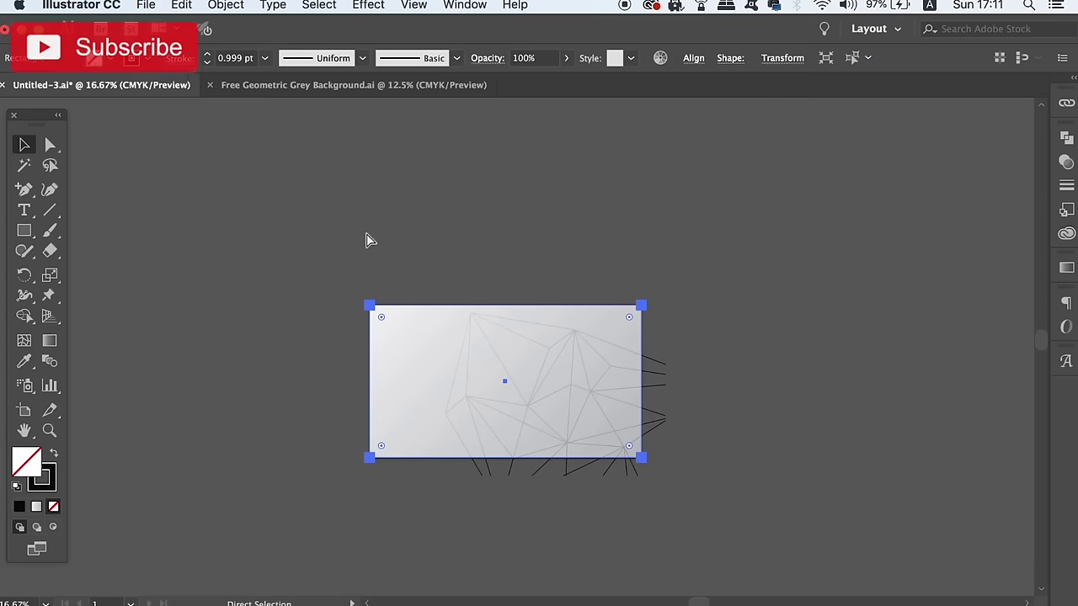
key("super+equal")
key("super+equal")
left_click_drag(424, 260, 424, 202)
- Select the grey line group with the rectangle and apply Make Clipping Mask, then deselect
key("v")
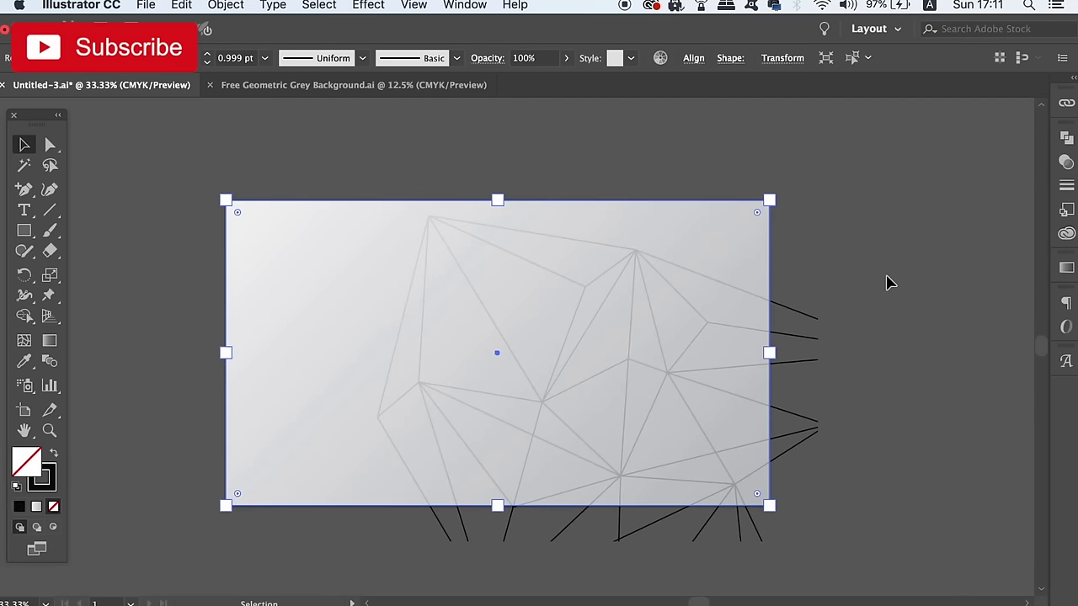
left_click(825, 331, "shift")
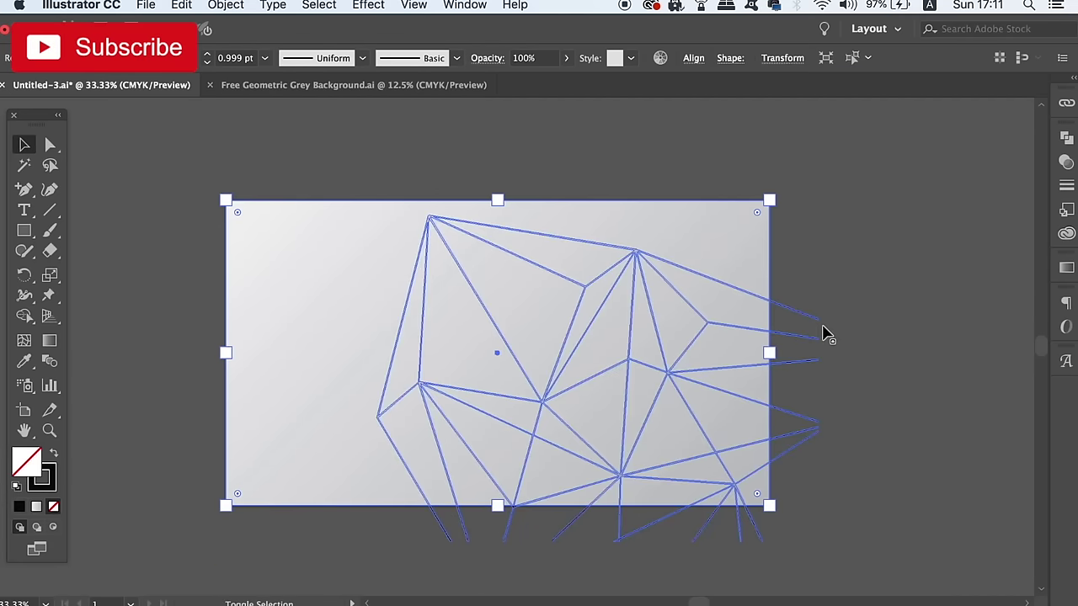
left_click(825, 334, "shift")
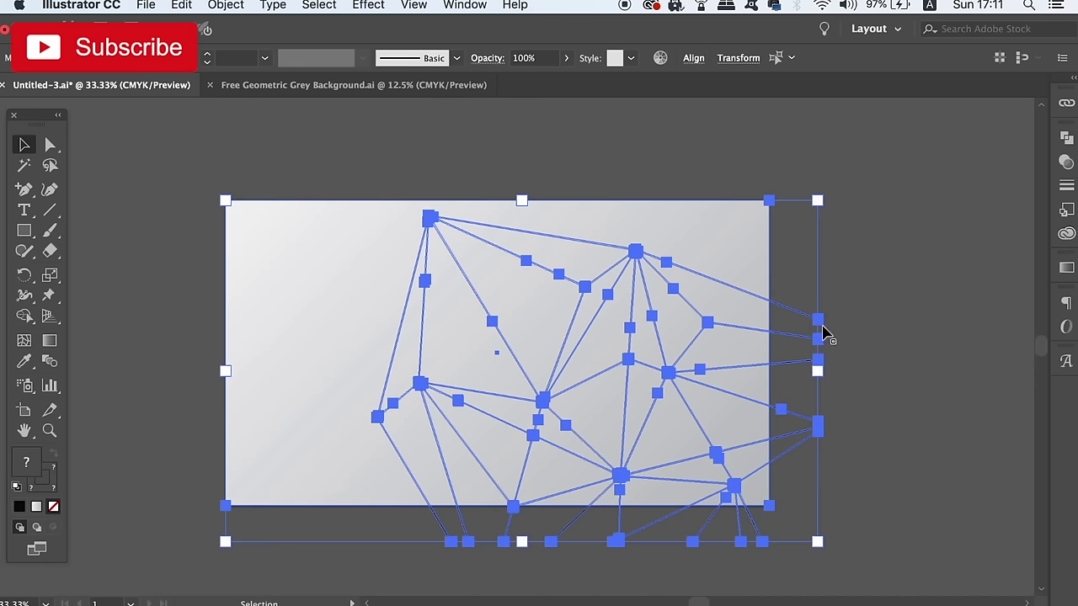
right_click(873, 280)
left_click(1008, 400)
left_click(946, 437)
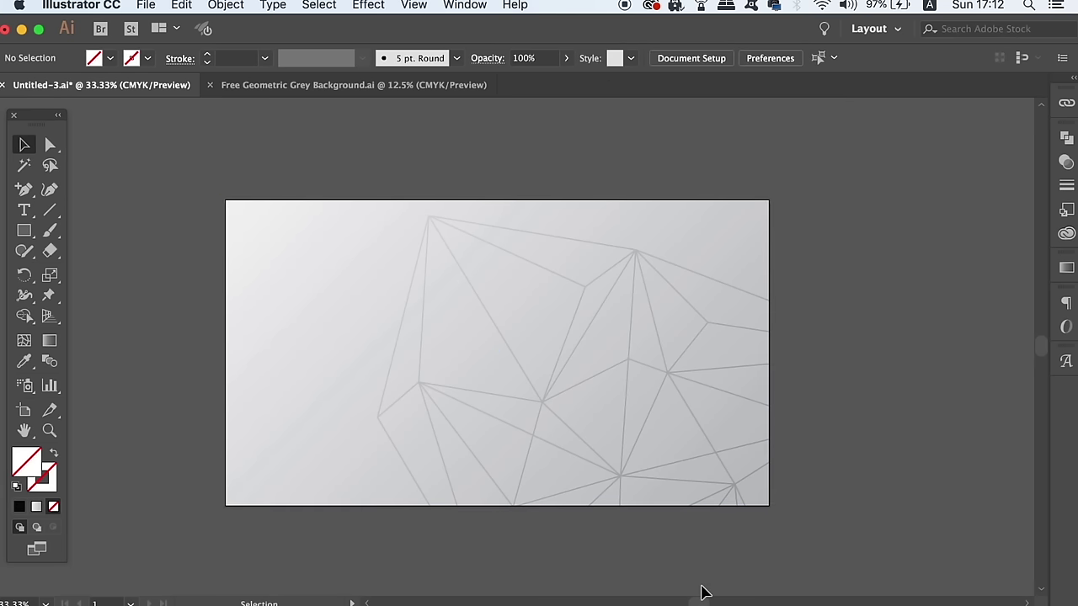